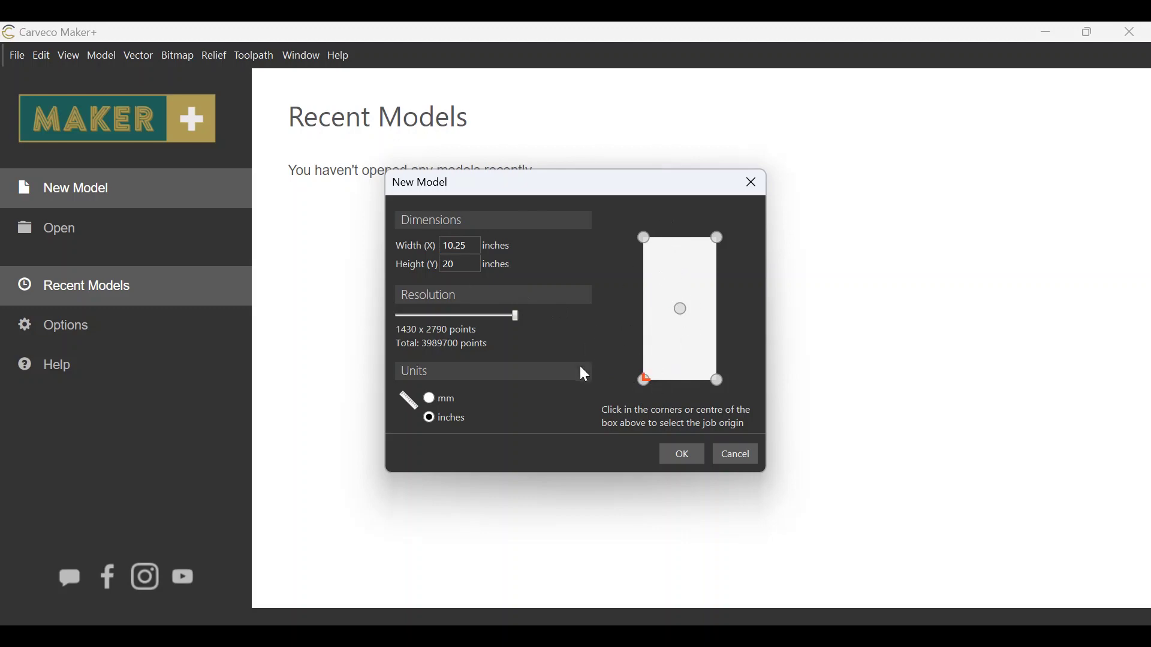
Step: Create the untitled 10.25 × 20 inch model at 1430 × 2790 pixels
{"action": "left_click", "coordinate": [689, 454]}
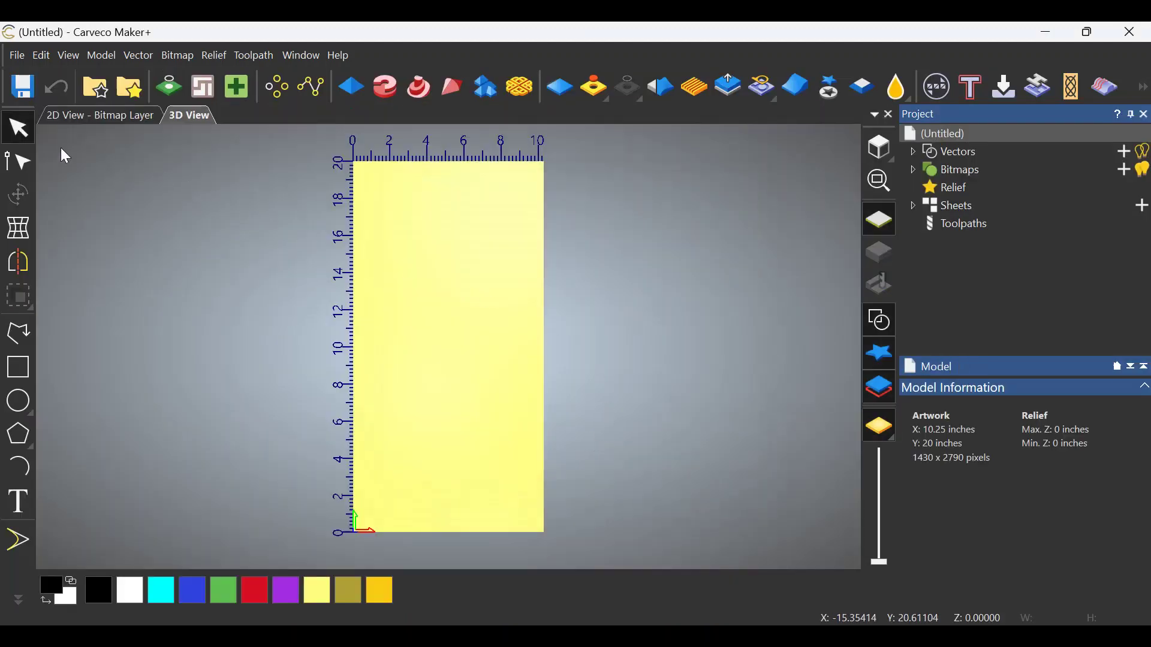
Step: Switch to the flat 2D view and drag a horizontal guideline to about the 10-inch mark
{"action": "left_click", "coordinate": [97, 114]}
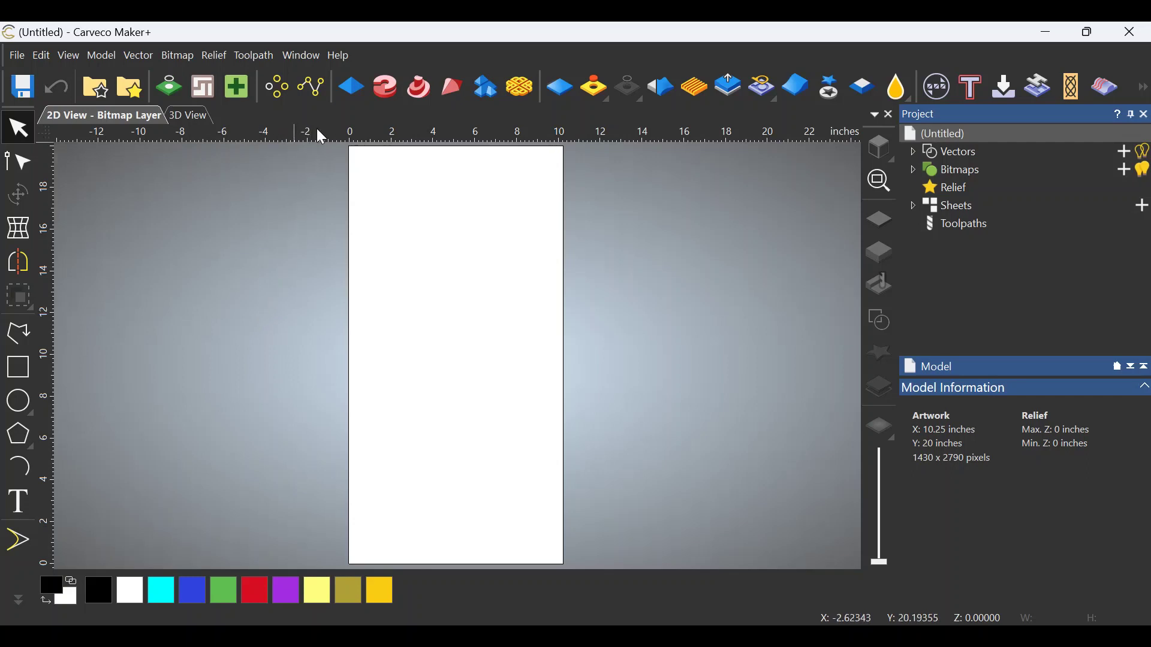
{"action": "left_click_drag", "start_coordinate": [291, 135], "coordinate": [293, 346]}
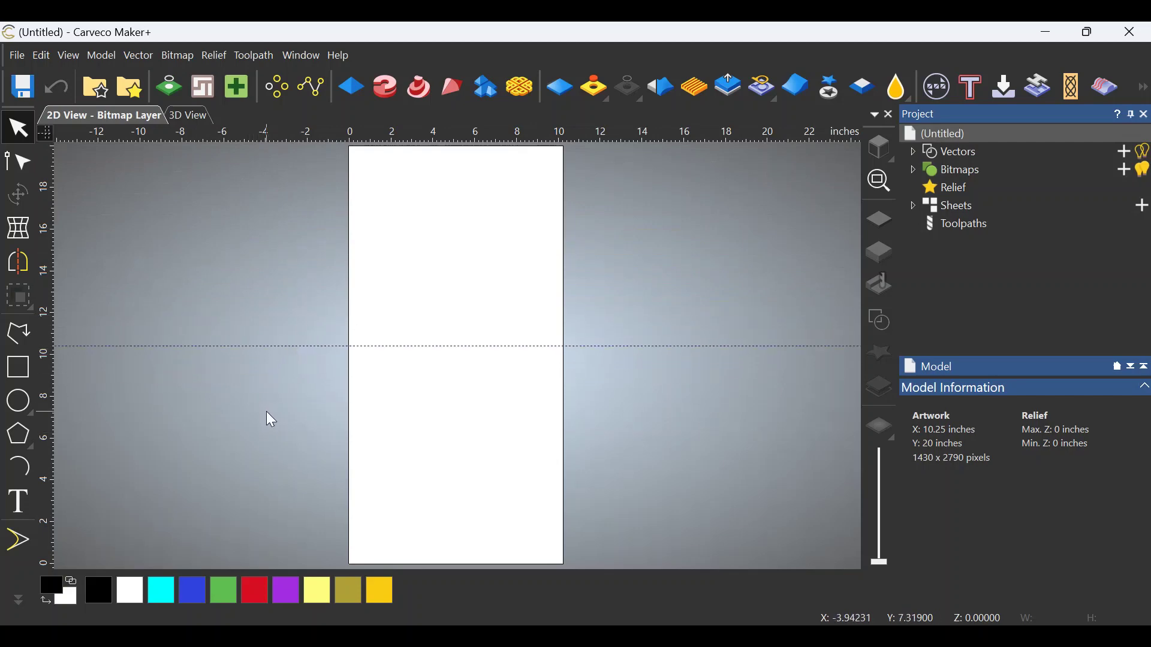
Step: Move the horizontal guideline to position 0 inches with Edit Guideline
{"action": "right_click", "coordinate": [272, 347]}
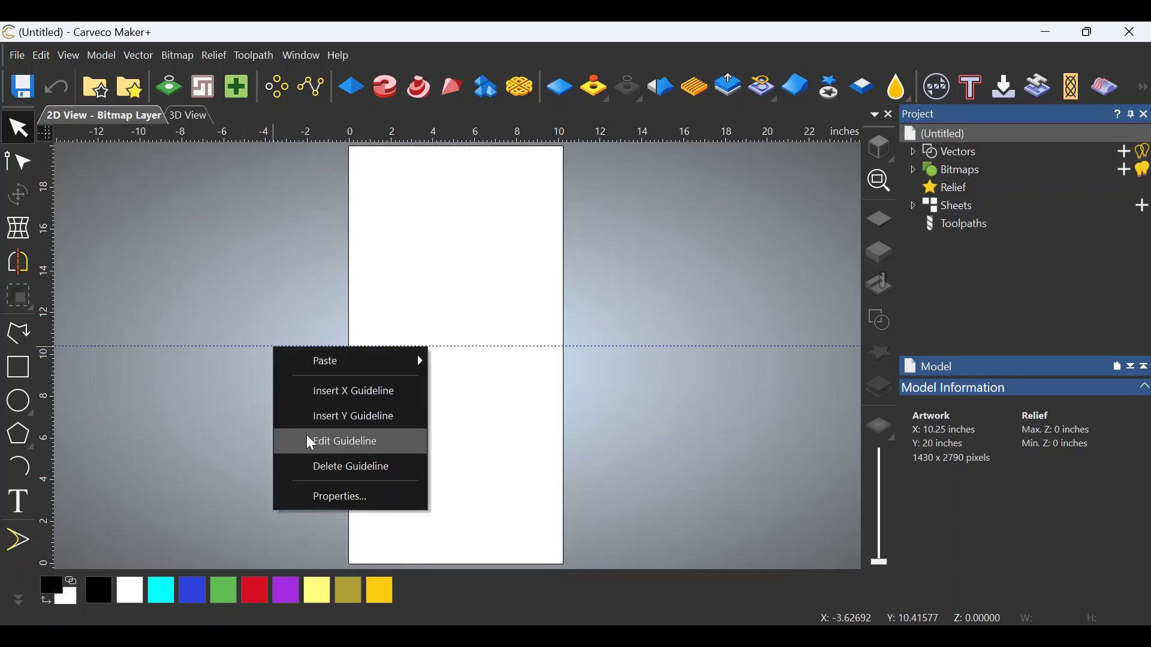
{"action": "left_click", "coordinate": [330, 441]}
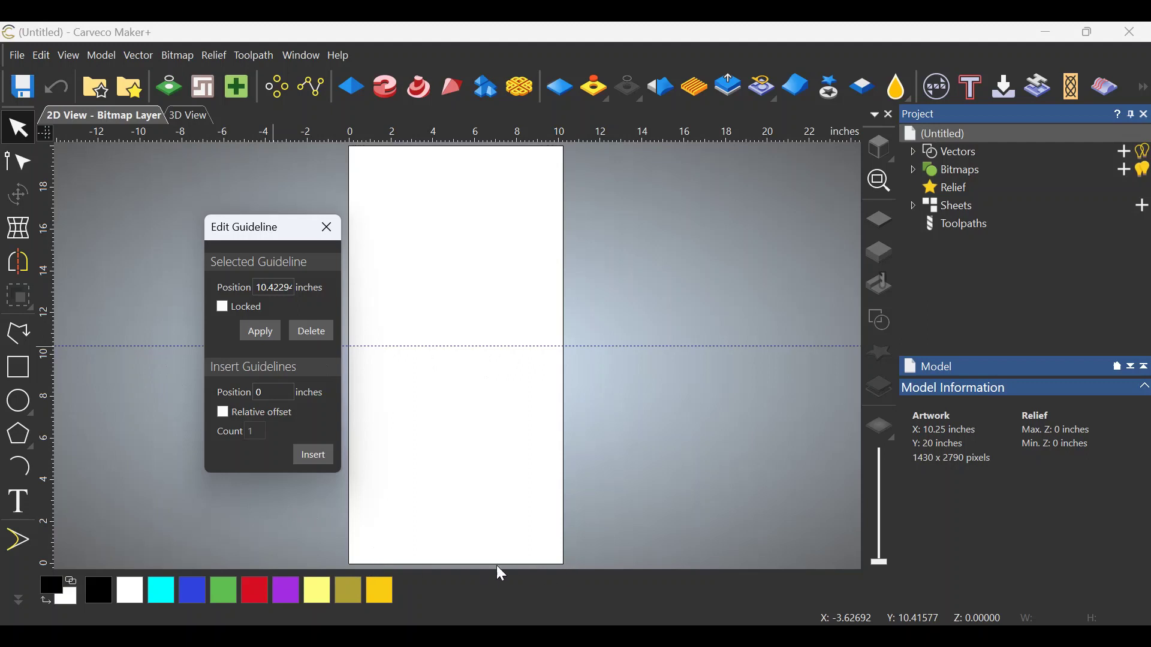
{"action": "left_click", "coordinate": [273, 288]}
{"action": "left_click_drag", "start_coordinate": [268, 287], "coordinate": [288, 303]}
{"action": "key", "text": "BackSpace"}
{"action": "left_click", "coordinate": [254, 330]}
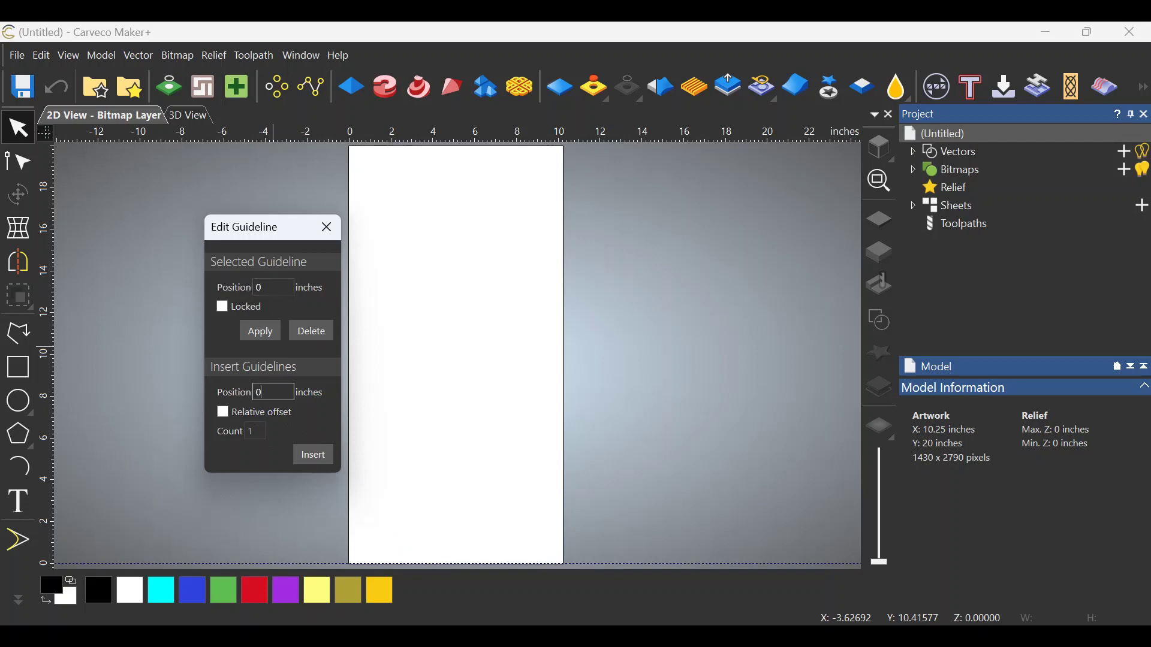
Step: Insert 18 horizontal guidelines at a 1-inch relative offset, then close the guideline settings
{"action": "left_click", "coordinate": [264, 393]}
{"action": "key", "text": "BackSpace"}
{"action": "type", "text": "1"}
{"action": "left_click", "coordinate": [222, 413]}
{"action": "left_click", "coordinate": [253, 432]}
{"action": "left_click", "coordinate": [313, 456]}
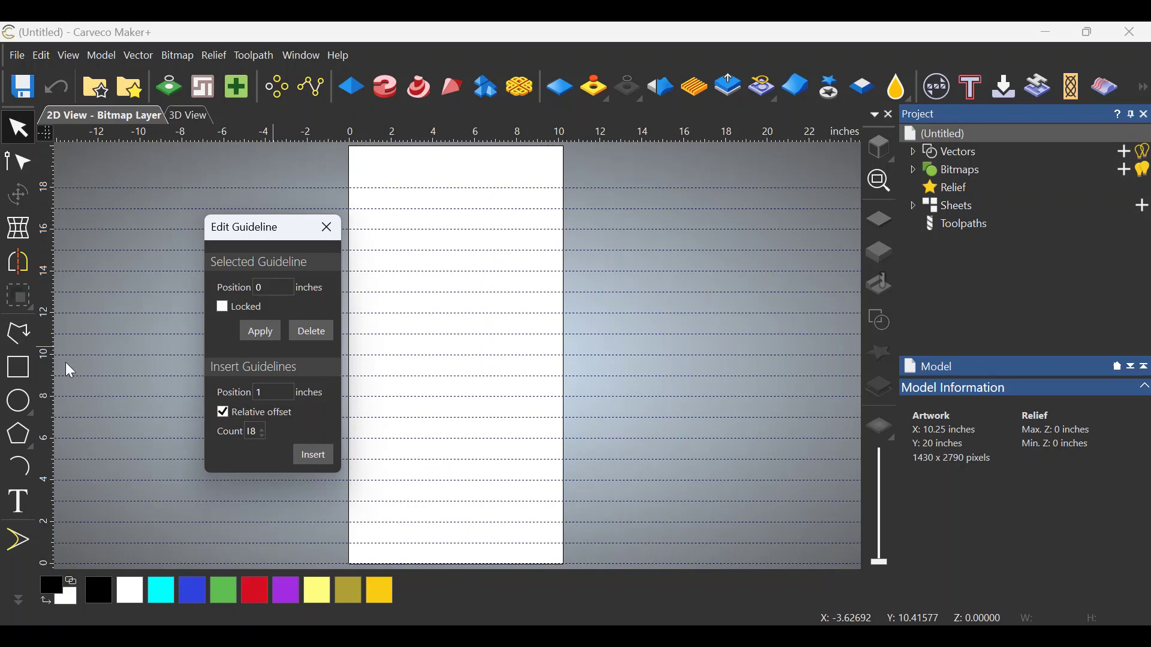
{"action": "left_click", "coordinate": [327, 227]}
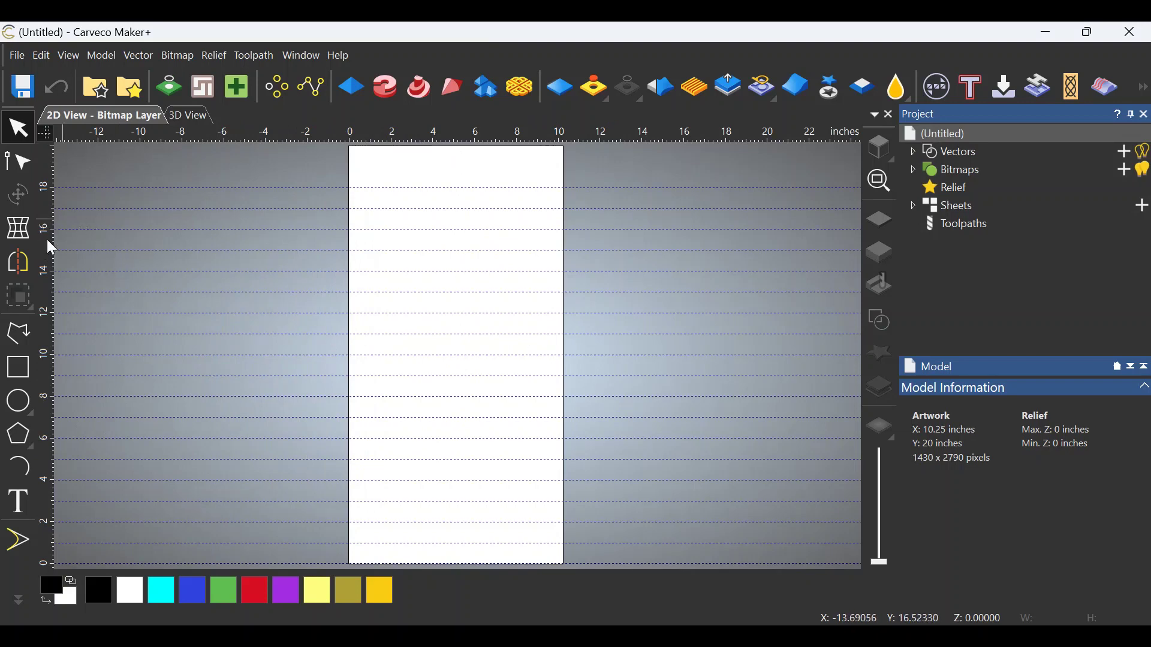
Step: Add a vertical guideline at 5.125 inches, the page centre, and move its settings aside
{"action": "left_click_drag", "start_coordinate": [47, 237], "coordinate": [456, 268]}
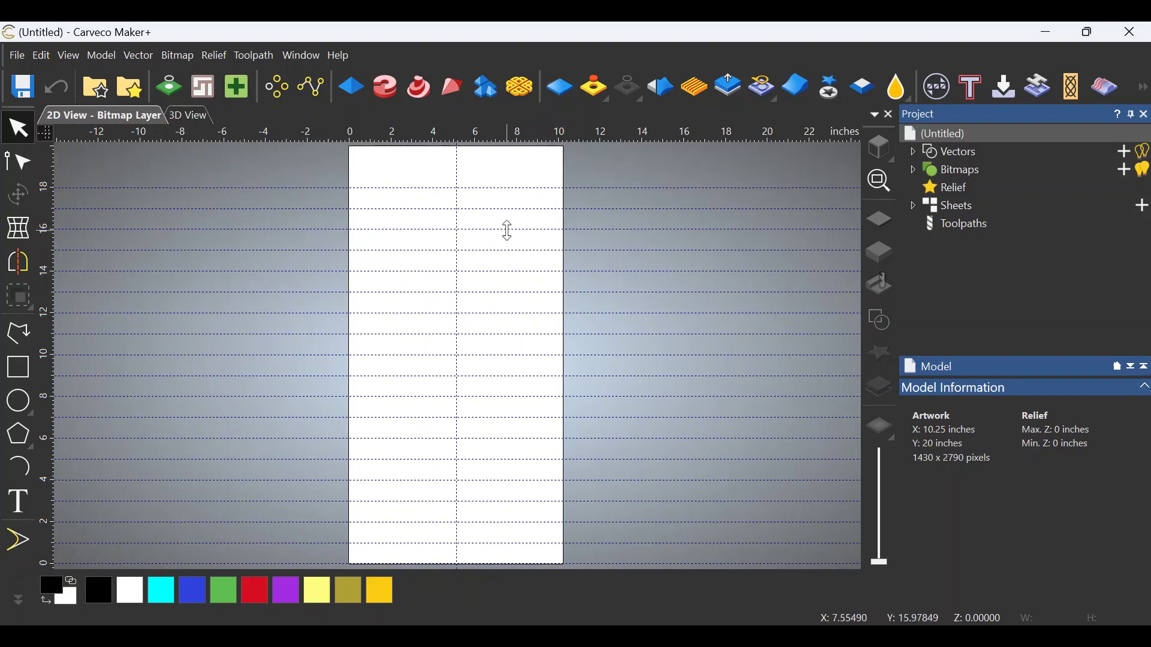
{"action": "right_click", "coordinate": [458, 167]}
{"action": "left_click", "coordinate": [522, 265]}
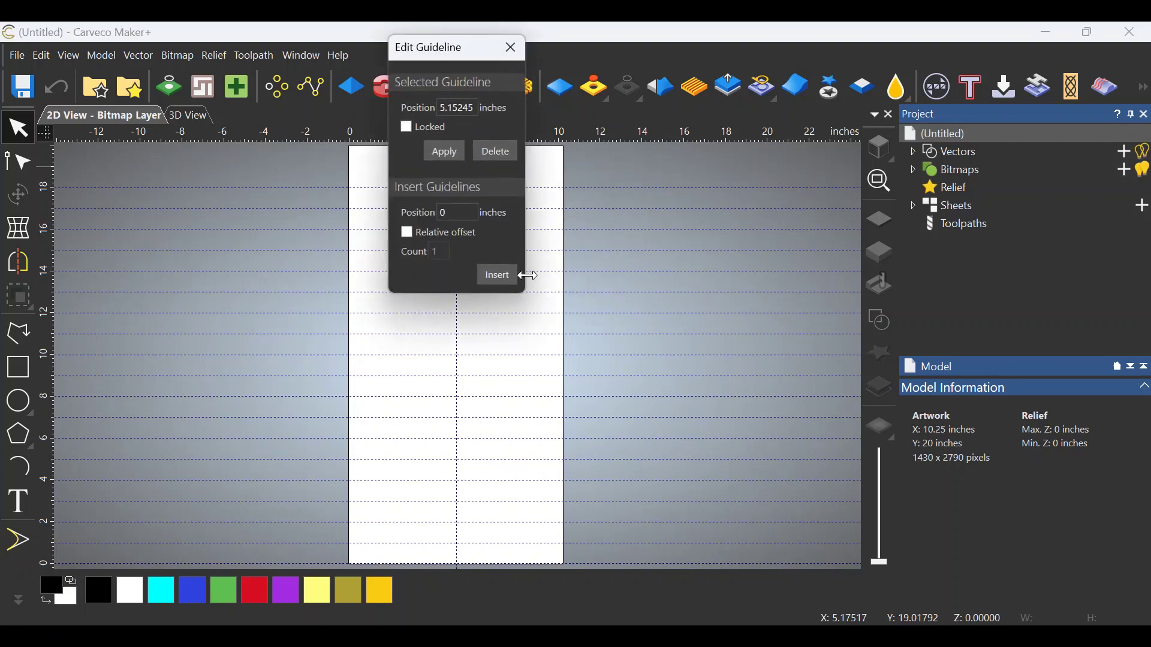
{"action": "left_click_drag", "start_coordinate": [475, 107], "coordinate": [454, 108]}
{"action": "left_click", "coordinate": [450, 149]}
{"action": "left_click_drag", "start_coordinate": [471, 60], "coordinate": [651, 177]}
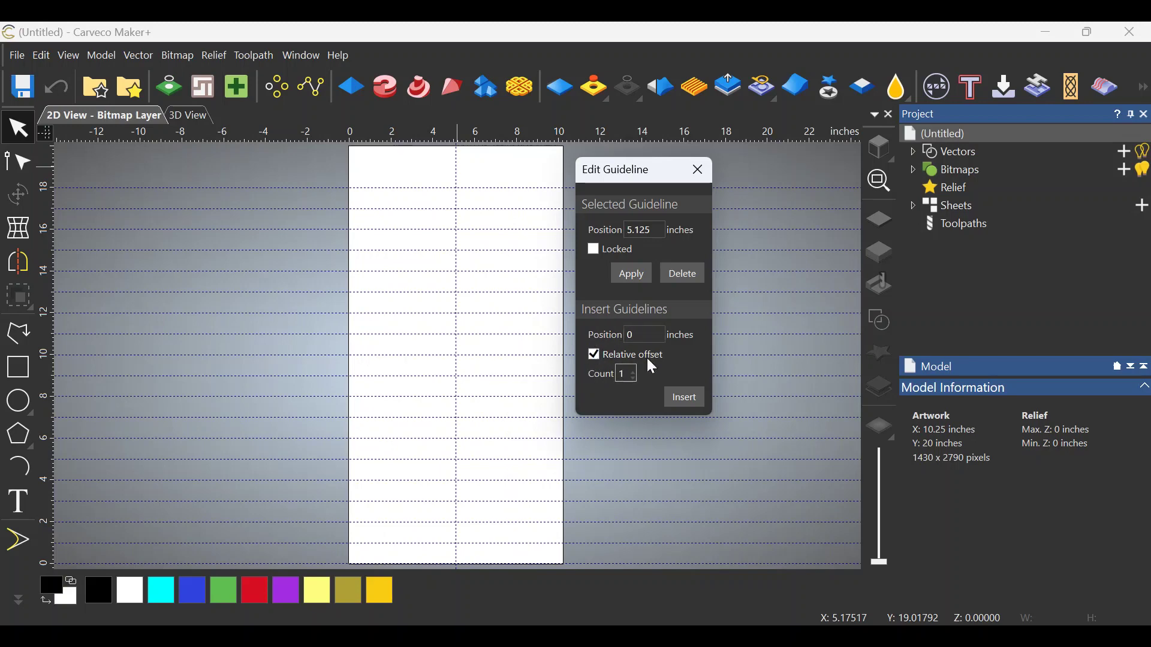
Step: Insert vertical guidelines at relative offsets -4.875, -4.625 and -4.375 inches near the left edge
{"action": "left_click", "coordinate": [644, 334]}
{"action": "key", "text": "BackSpace"}
{"action": "type", "text": "4.875"}
{"action": "left_click", "coordinate": [700, 400]}
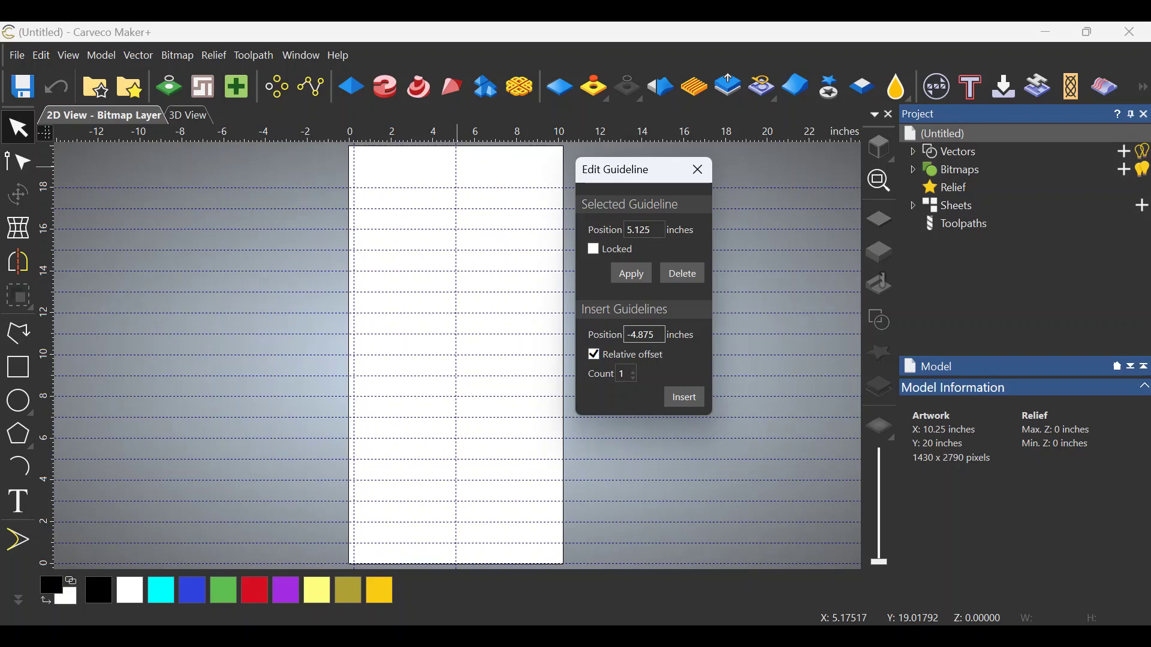
{"action": "key", "text": "BackSpace"}
{"action": "key", "text": "BackSpace"}
{"action": "key", "text": "BackSpace"}
{"action": "type", "text": "625"}
{"action": "left_click", "coordinate": [678, 396]}
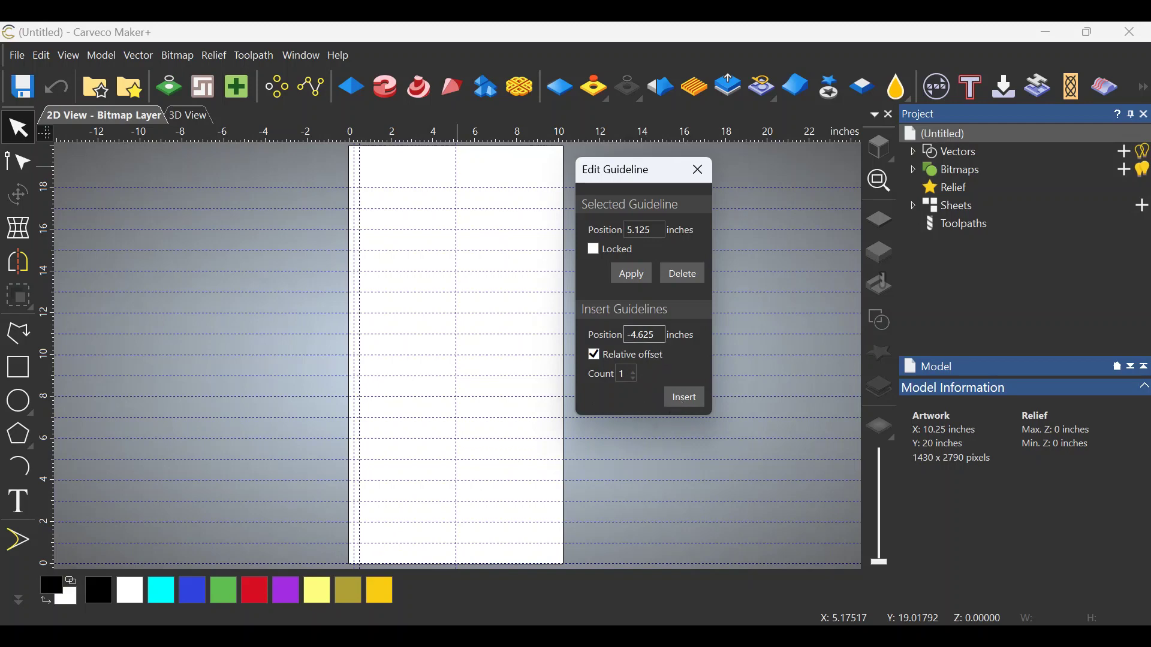
{"action": "key", "text": "BackSpace"}
{"action": "key", "text": "BackSpace"}
{"action": "key", "text": "BackSpace"}
{"action": "type", "text": "375"}
{"action": "left_click", "coordinate": [685, 399]}
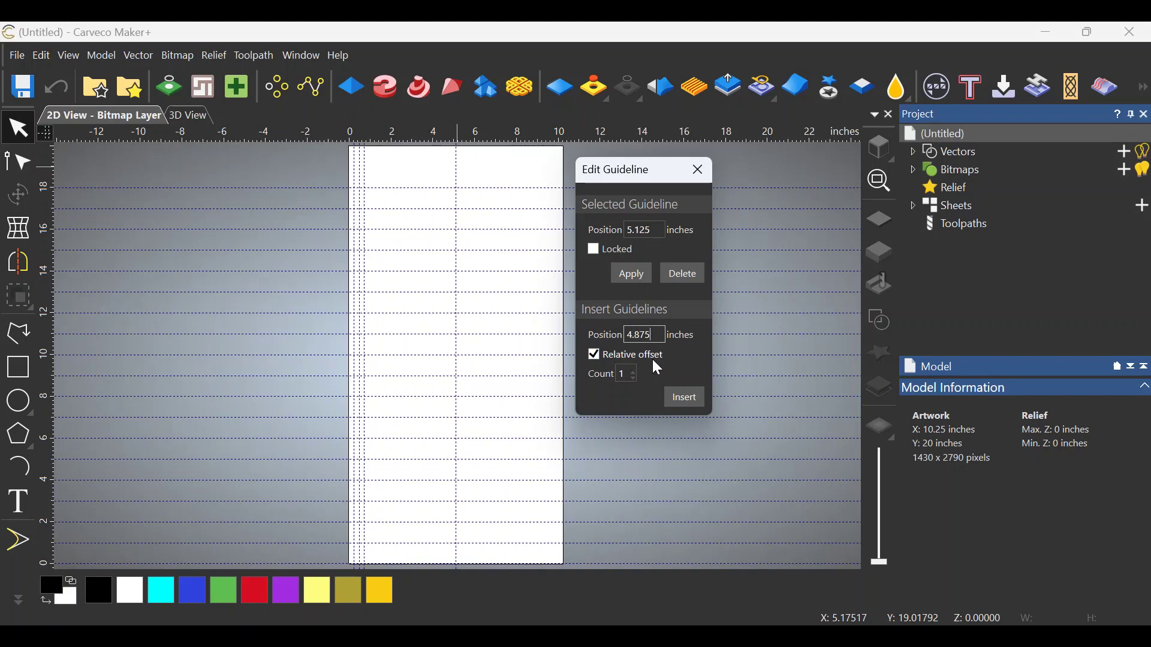
Step: Insert vertical guidelines 4.875, 4.75 and 4.5 inches right of centre
{"action": "left_click", "coordinate": [684, 404]}
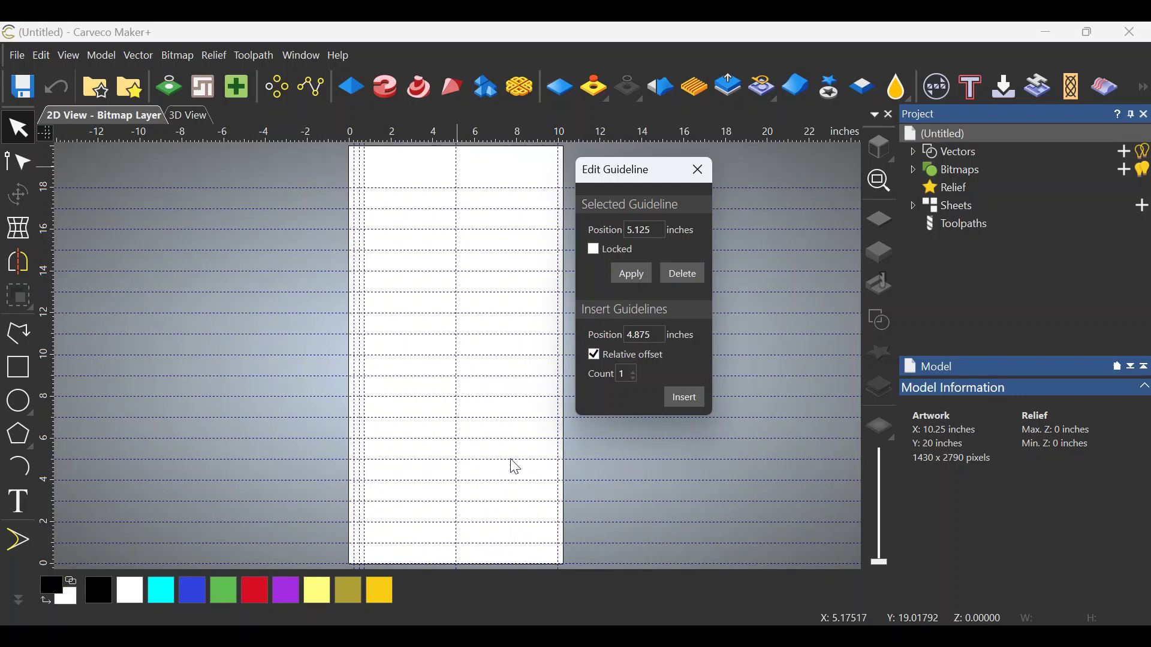
{"action": "left_click", "coordinate": [645, 335]}
{"action": "key", "text": "BackSpace"}
{"action": "key", "text": "BackSpace"}
{"action": "key", "text": "BackSpace"}
{"action": "type", "text": "75"}
{"action": "left_click", "coordinate": [693, 408]}
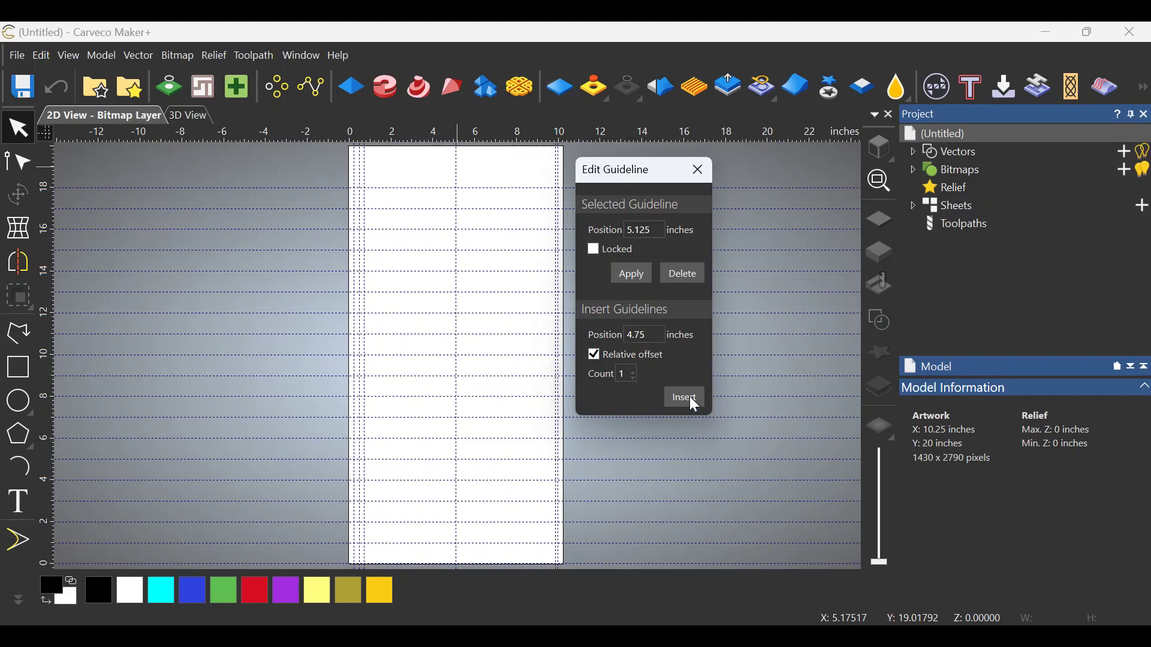
{"action": "left_click", "coordinate": [644, 334]}
{"action": "left_click", "coordinate": [628, 335]}
{"action": "left_click", "coordinate": [684, 398]}
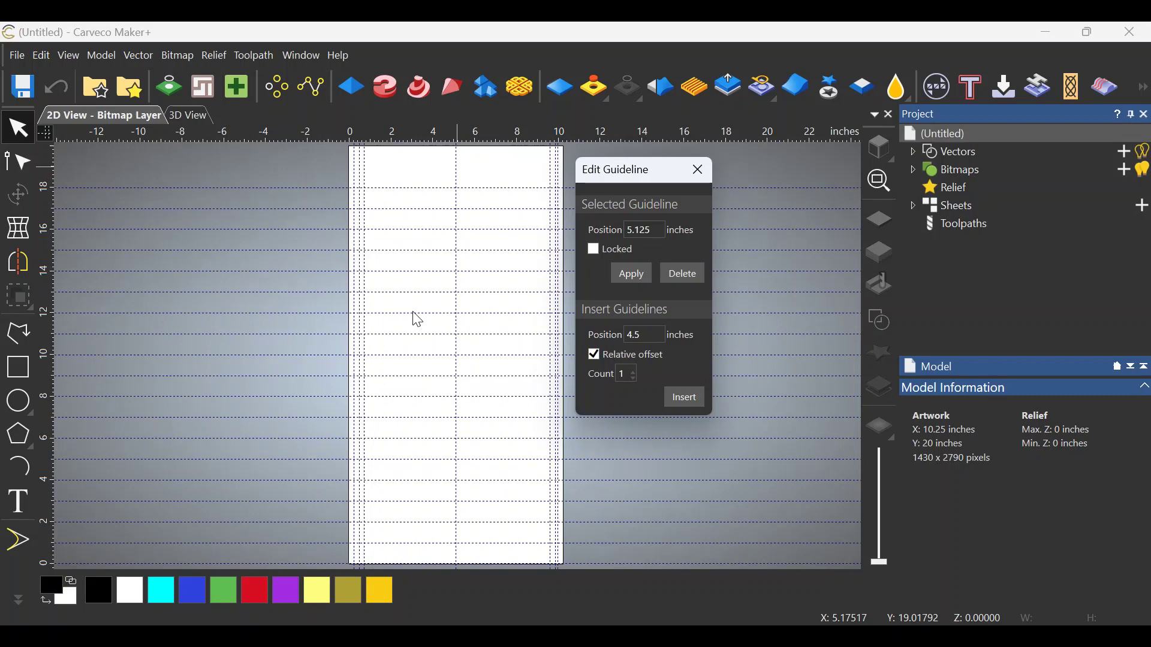
Step: Insert vertical guidelines at successive offsets from 3.75 down to 0.625 inches
{"action": "left_click", "coordinate": [644, 335]}
{"action": "type", "text": "4."}
{"action": "key", "text": "BackSpace"}
{"action": "key", "text": "BackSpace"}
{"action": "type", "text": "3.75"}
{"action": "key", "text": "BackSpace"}
{"action": "key", "text": "BackSpace"}
{"action": "type", "text": "375"}
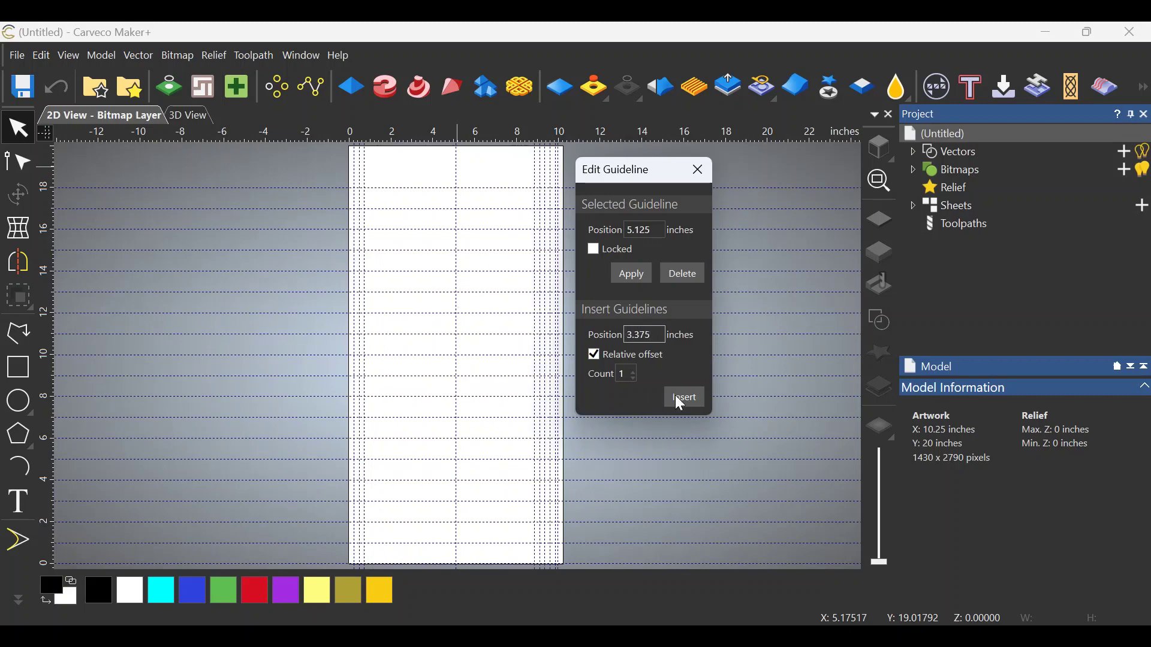
{"action": "key", "text": "BackSpace"}
{"action": "key", "text": "BackSpace"}
{"action": "key", "text": "BackSpace"}
{"action": "key", "text": "BackSpace"}
{"action": "key", "text": "BackSpace"}
{"action": "type", "text": "2.625"}
{"action": "key", "text": "BackSpace"}
{"action": "key", "text": "BackSpace"}
{"action": "key", "text": "BackSpace"}
{"action": "key", "text": "BackSpace"}
{"action": "key", "text": "BackSpace"}
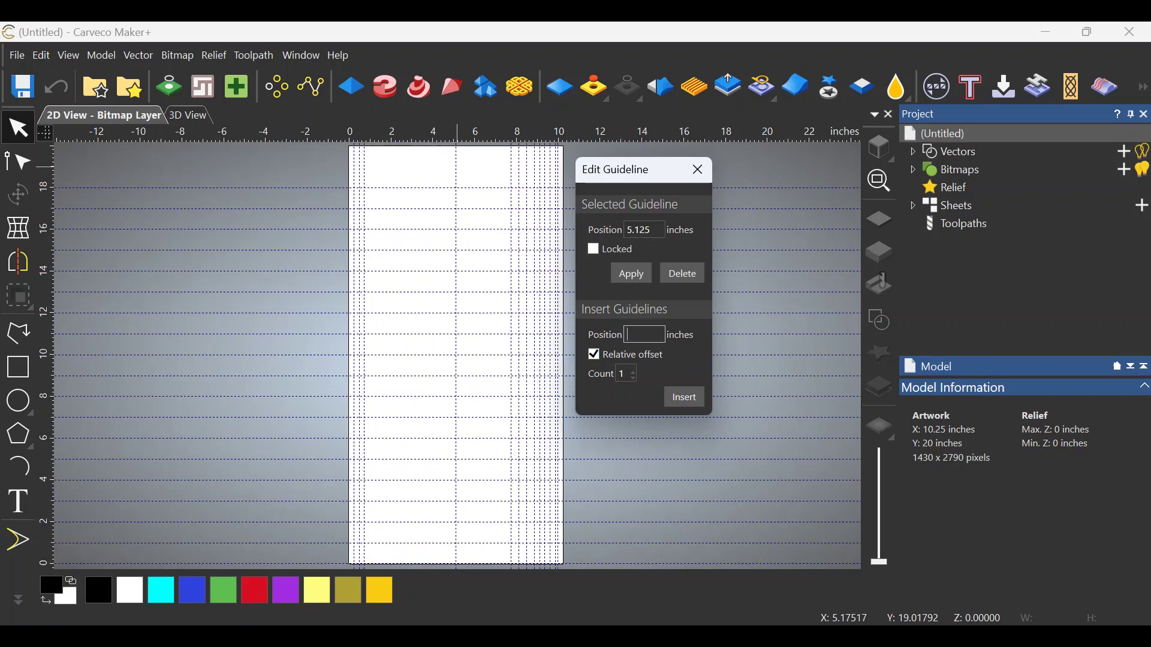
{"action": "type", "text": "2.25"}
{"action": "key", "text": "BackSpace"}
{"action": "key", "text": "BackSpace"}
{"action": "key", "text": "BackSpace"}
{"action": "key", "text": "BackSpace"}
{"action": "type", "text": "1.75"}
{"action": "key", "text": "BackSpace"}
{"action": "key", "text": "BackSpace"}
{"action": "type", "text": "25"}
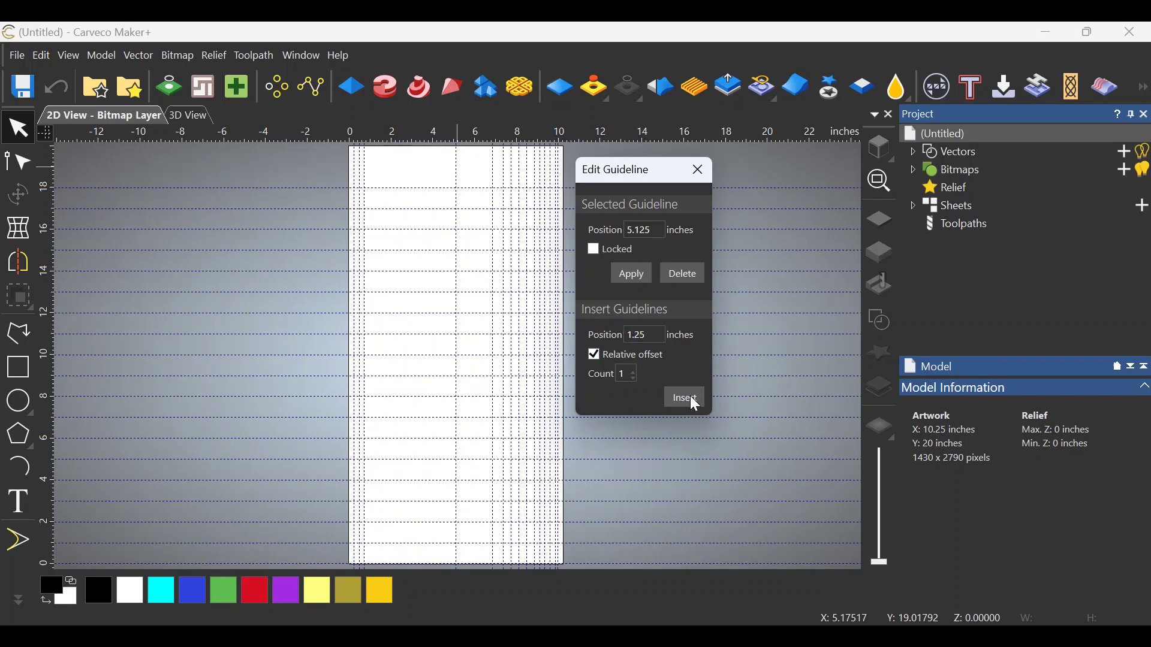
{"action": "key", "text": "BackSpace"}
{"action": "key", "text": "BackSpace"}
{"action": "key", "text": "BackSpace"}
Step: Insert further guidelines from -4.25 through 3.875, 2.625 and 1.625, then close the editor
{"action": "key", "text": "BackSpace"}
{"action": "type", "text": "0.75"}
{"action": "key", "text": "BackSpace"}
{"action": "key", "text": "BackSpace"}
{"action": "type", "text": "625"}
{"action": "key", "text": "BackSpace"}
{"action": "key", "text": "BackSpace"}
{"action": "key", "text": "BackSpace"}
{"action": "key", "text": "BackSpace"}
{"action": "key", "text": "BackSpace"}
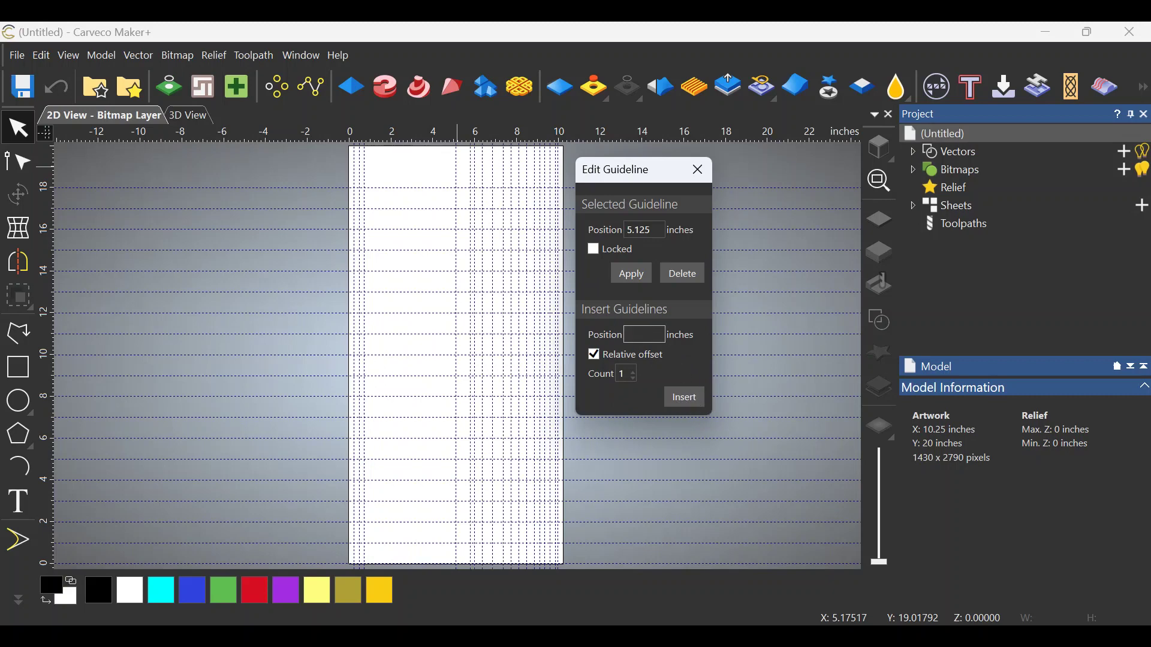
{"action": "type", "text": "-4.125"}
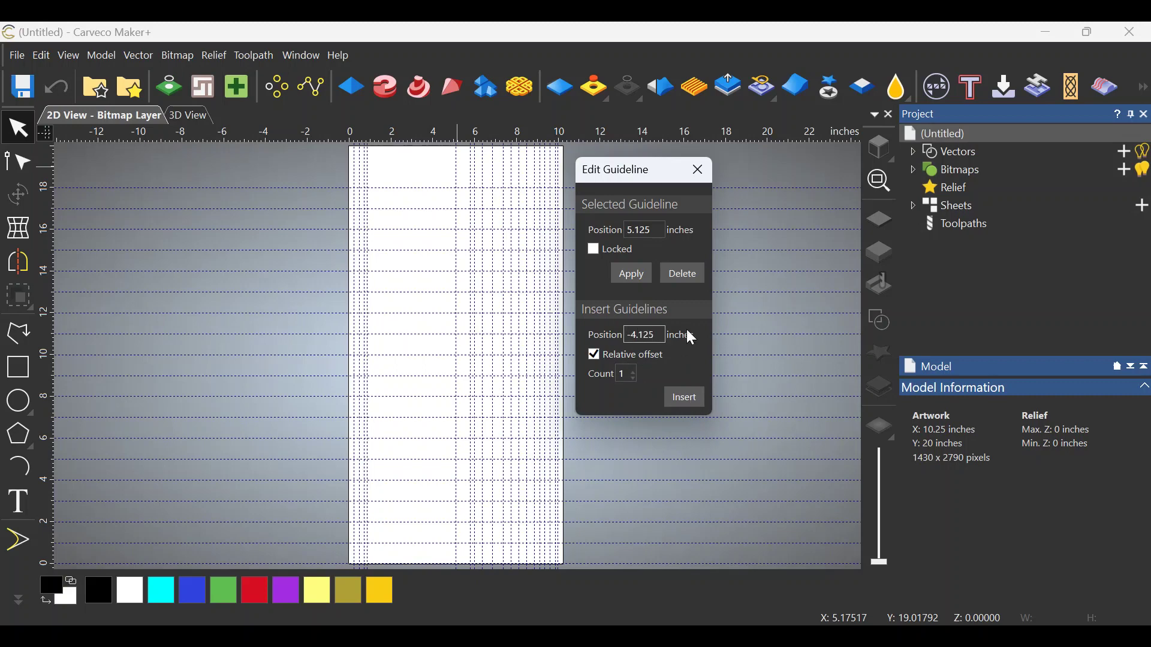
{"action": "key", "text": "BackSpace"}
{"action": "key", "text": "BackSpace"}
{"action": "key", "text": "BackSpace"}
{"action": "key", "text": "BackSpace"}
{"action": "key", "text": "BackSpace"}
{"action": "type", "text": "3.875"}
{"action": "key", "text": "BackSpace"}
{"action": "key", "text": "BackSpace"}
{"action": "key", "text": "BackSpace"}
{"action": "type", "text": "75"}
{"action": "key", "text": "BackSpace"}
{"action": "key", "text": "BackSpace"}
{"action": "type", "text": "5"}
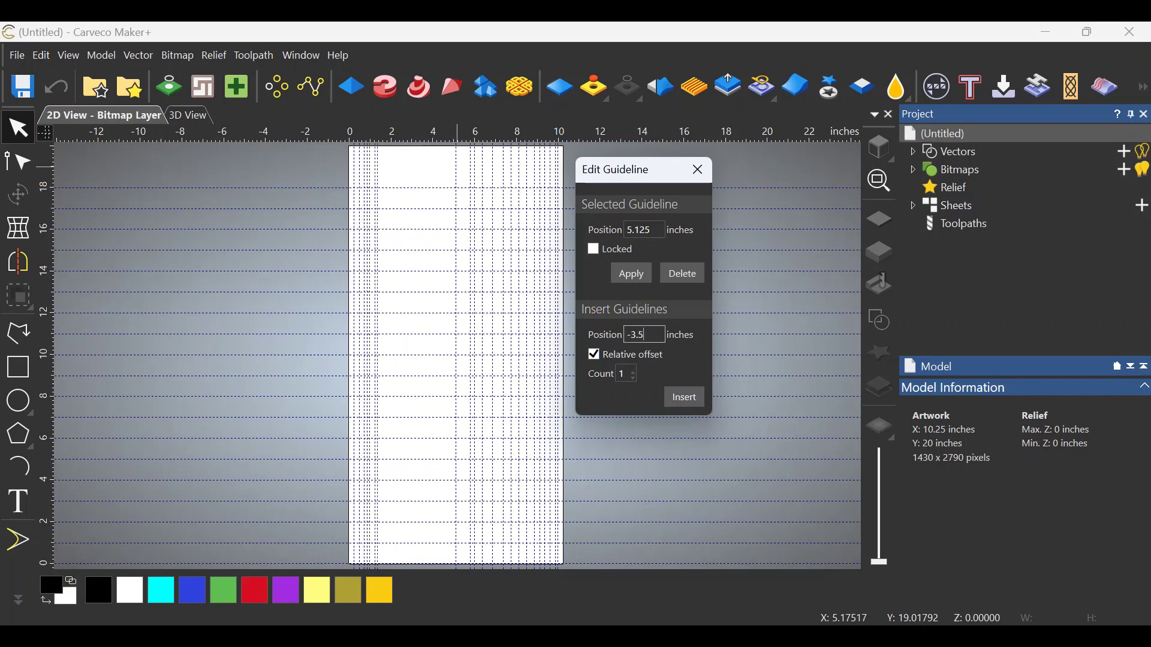
{"action": "key", "text": "BackSpace"}
{"action": "type", "text": "25"}
{"action": "key", "text": "BackSpace"}
{"action": "key", "text": "BackSpace"}
{"action": "type", "text": "125"}
{"action": "key", "text": "BackSpace"}
{"action": "key", "text": "BackSpace"}
{"action": "key", "text": "BackSpace"}
{"action": "key", "text": "BackSpace"}
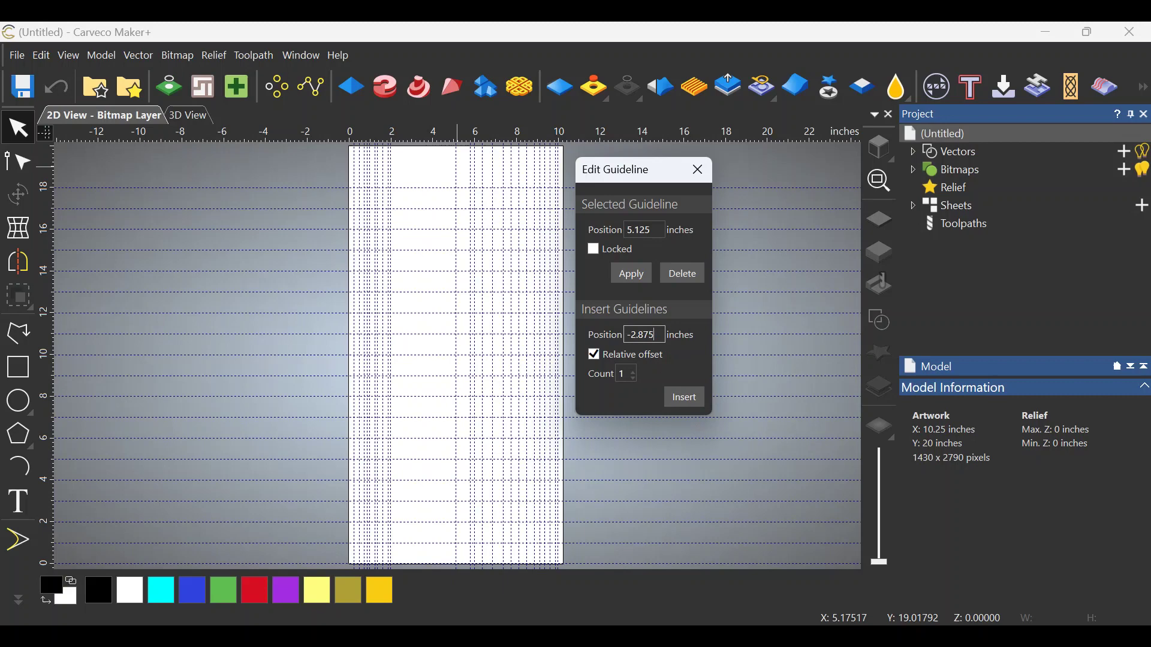
{"action": "key", "text": "BackSpace"}
{"action": "type", "text": "2.625"}
{"action": "key", "text": "BackSpace"}
{"action": "key", "text": "BackSpace"}
{"action": "key", "text": "BackSpace"}
{"action": "type", "text": "125"}
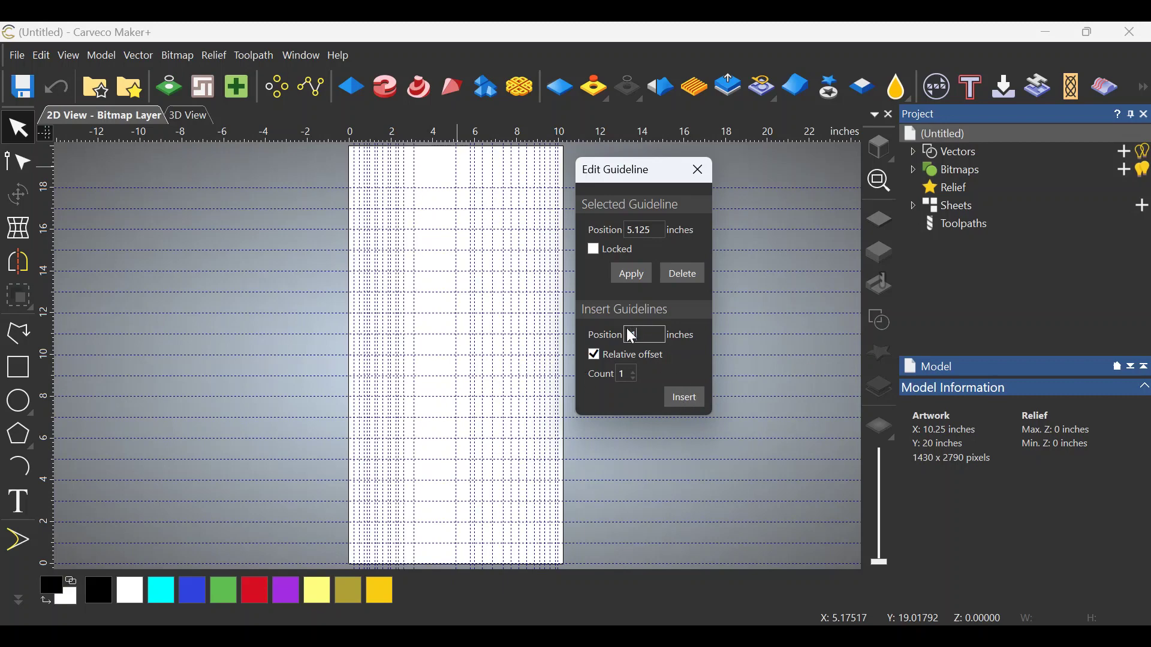
{"action": "key", "text": "BackSpace"}
{"action": "key", "text": "BackSpace"}
{"action": "key", "text": "BackSpace"}
{"action": "key", "text": "BackSpace"}
{"action": "key", "text": "BackSpace"}
{"action": "type", "text": "1.625"}
{"action": "key", "text": "BackSpace"}
{"action": "key", "text": "BackSpace"}
{"action": "key", "text": "BackSpace"}
{"action": "key", "text": "BackSpace"}
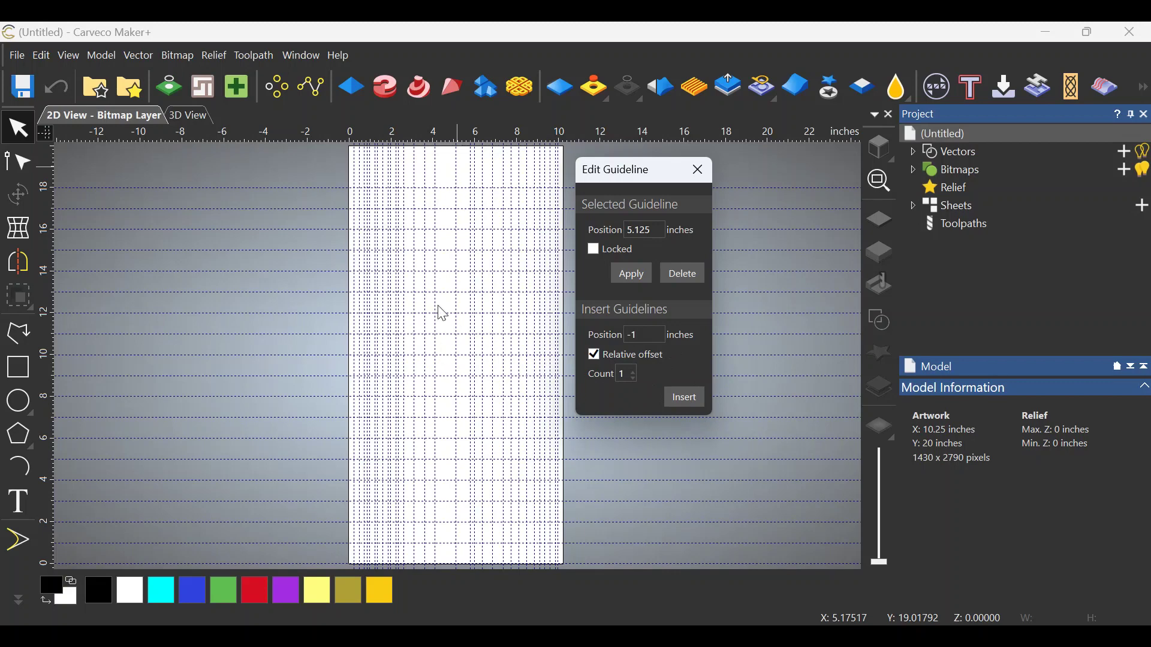
{"action": "left_click", "coordinate": [699, 175]}
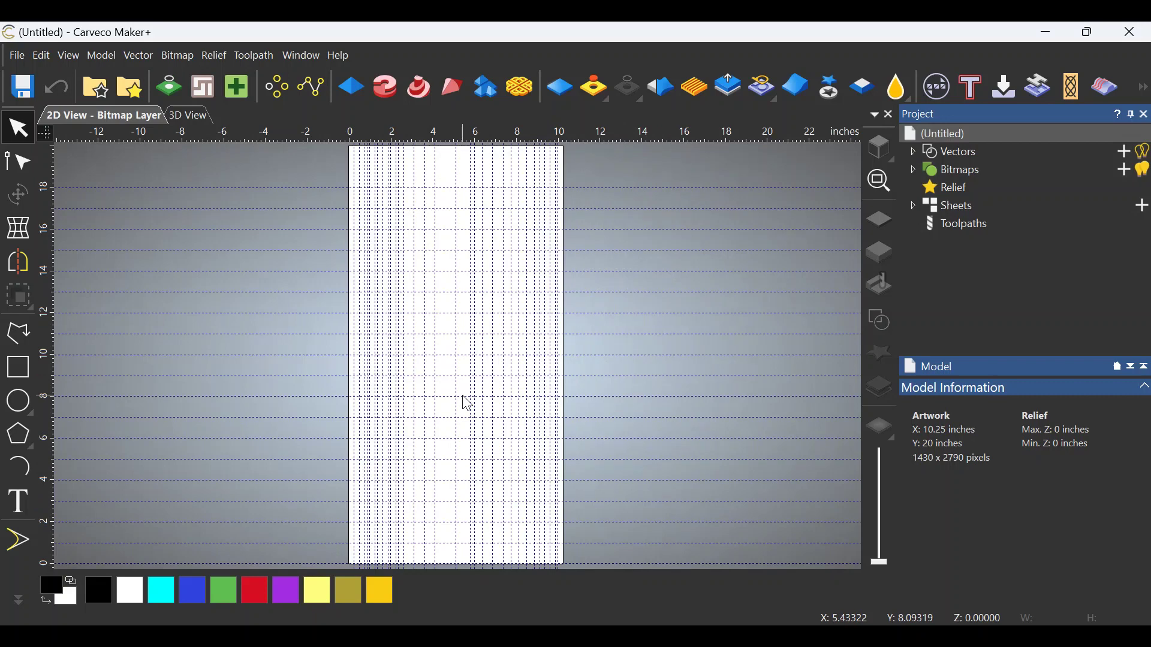
Step: Zoom in on the board's bottom-left corner at the origin
{"action": "scroll", "coordinate": [511, 296], "scroll_direction": "down", "scroll_amount": 4}
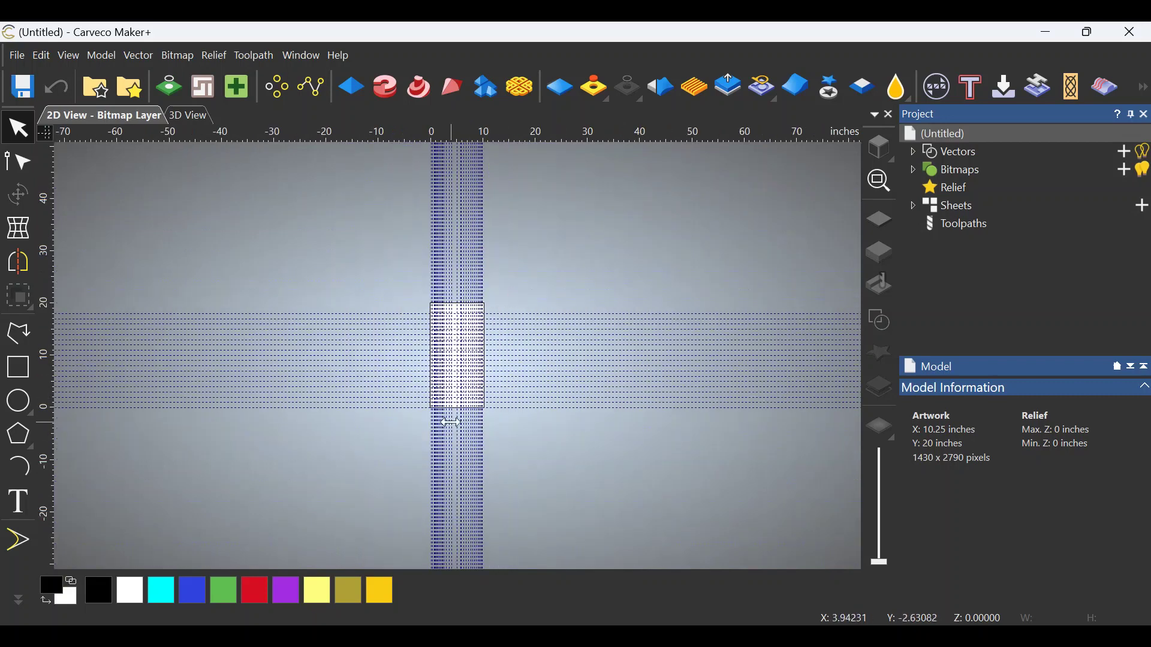
{"action": "scroll", "coordinate": [444, 413], "scroll_direction": "up", "scroll_amount": 4}
{"action": "scroll", "coordinate": [388, 370], "scroll_direction": "up", "scroll_amount": 2}
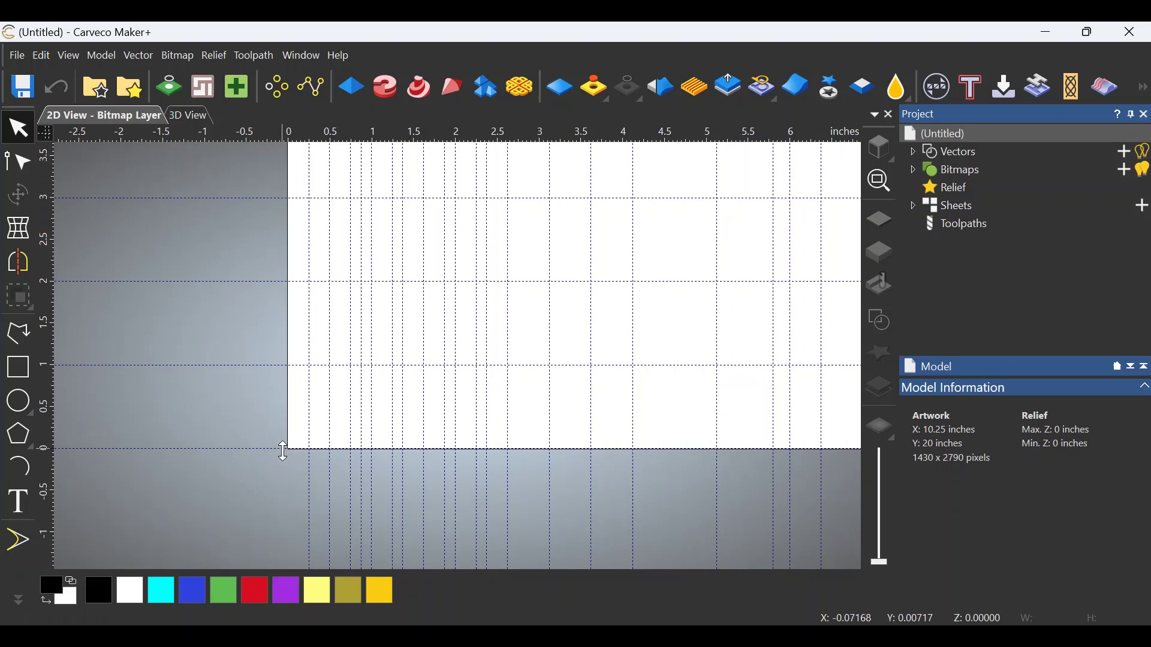
Step: Start a polyline at the origin and trace the left live edge up to the (5.125, 17) peak
{"action": "left_click", "coordinate": [24, 333]}
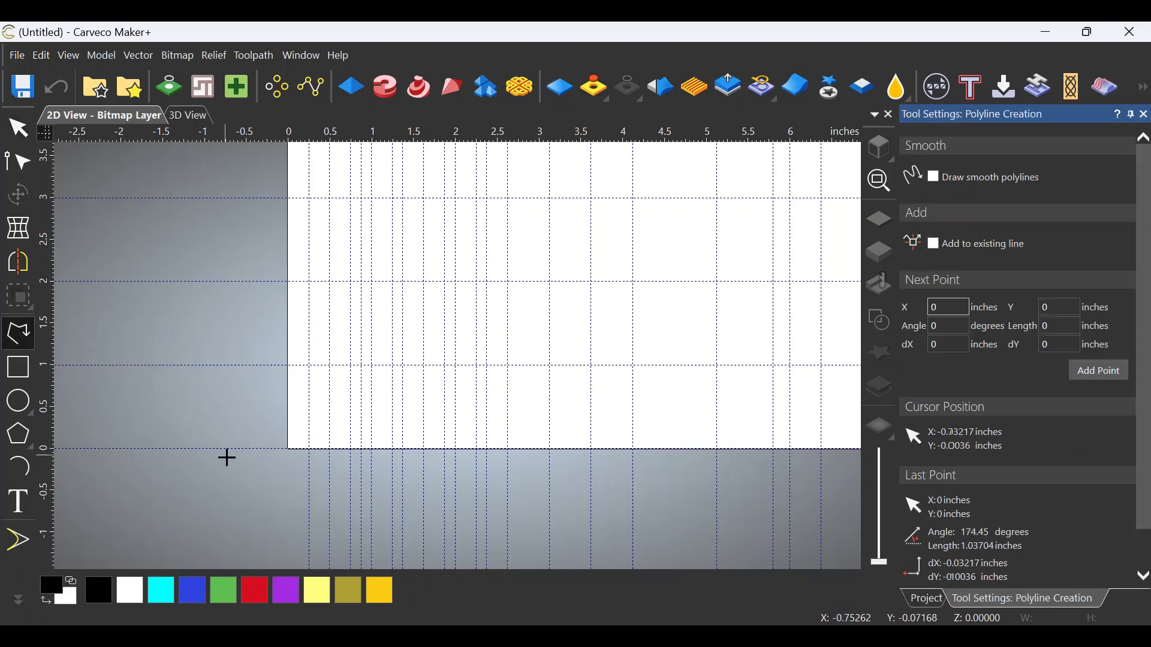
{"action": "left_click", "coordinate": [288, 450]}
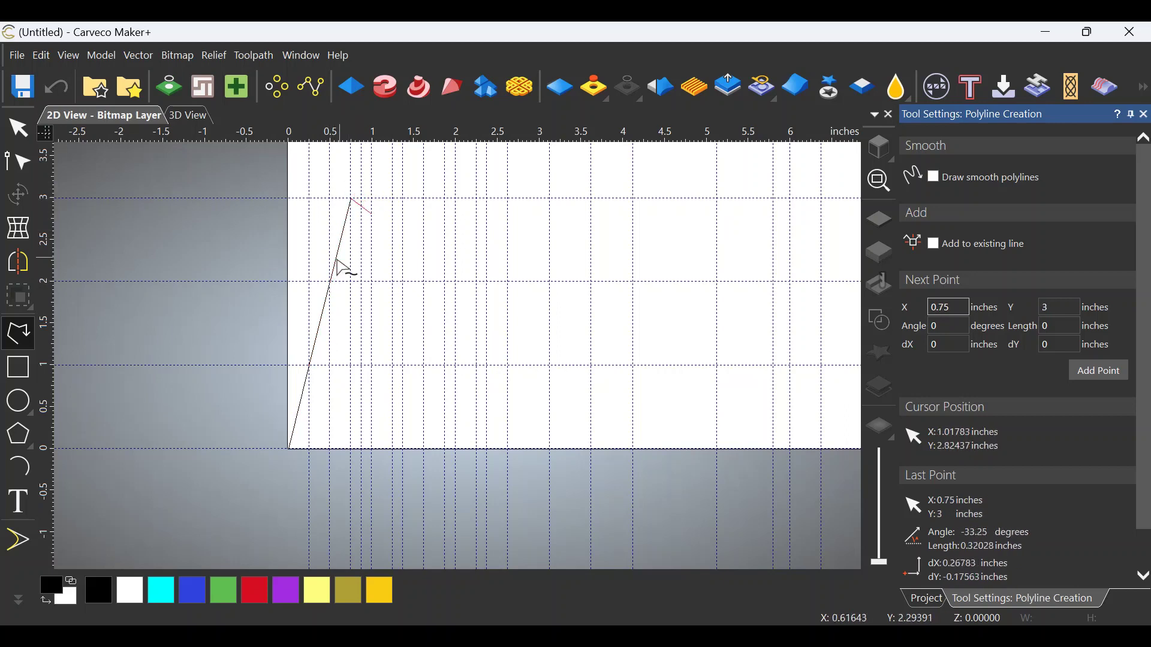
{"action": "scroll", "coordinate": [339, 265], "scroll_direction": "down", "scroll_amount": 2}
{"action": "scroll", "coordinate": [453, 187], "scroll_direction": "up", "scroll_amount": 2}
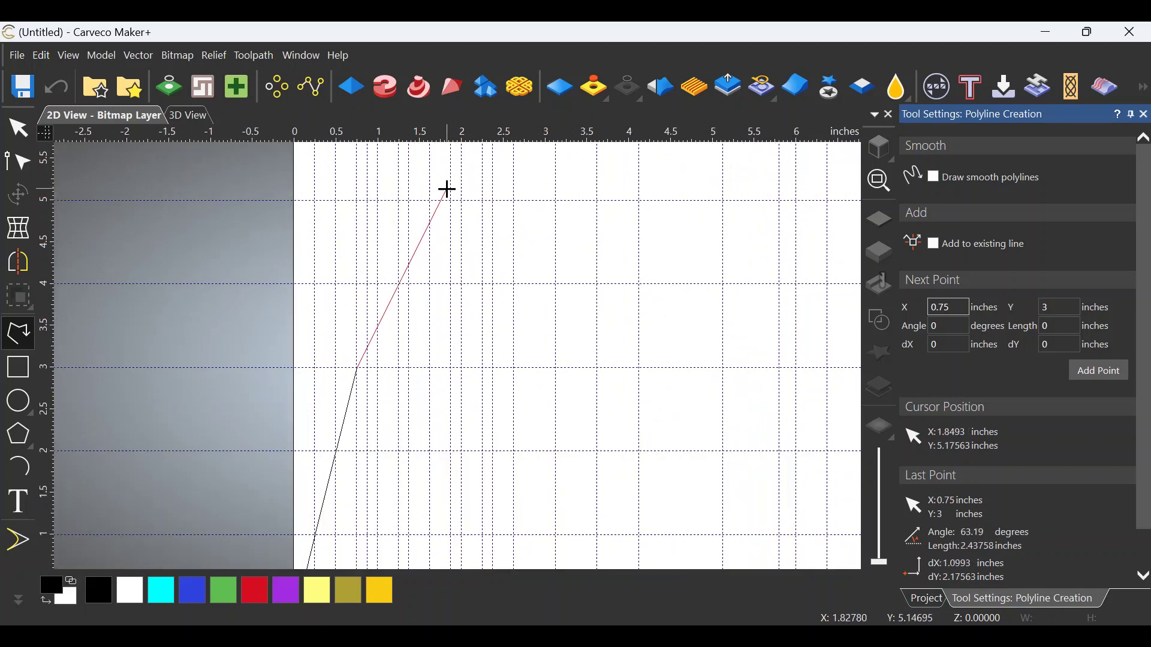
{"action": "left_click", "coordinate": [367, 285]}
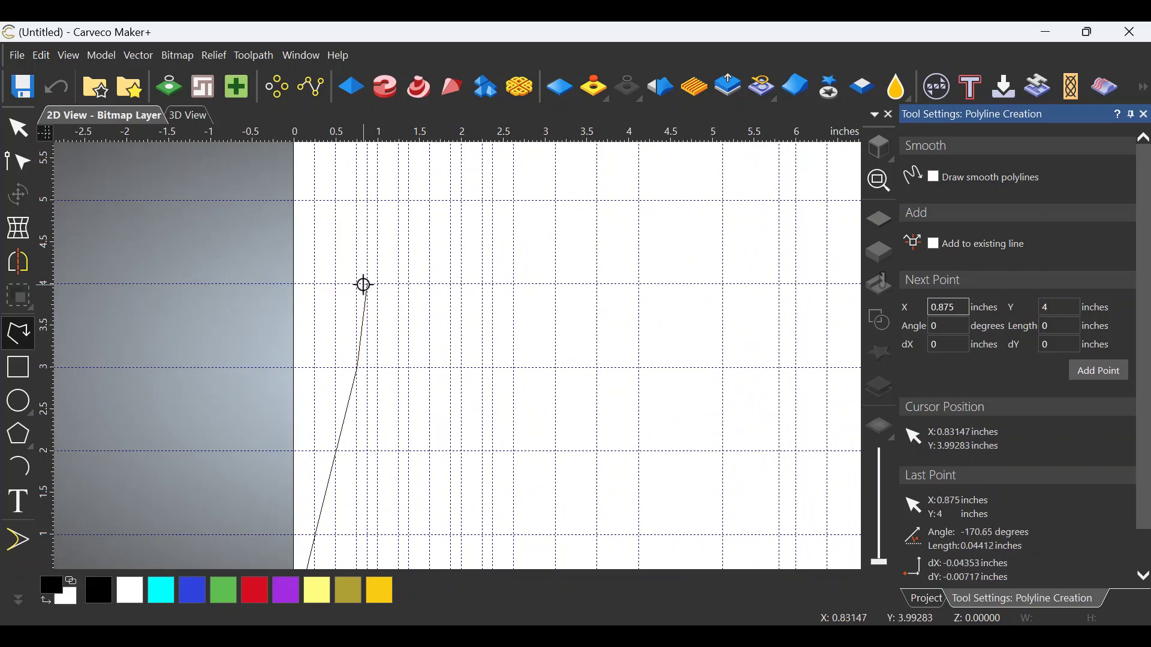
{"action": "scroll", "coordinate": [357, 300], "scroll_direction": "down", "scroll_amount": 3}
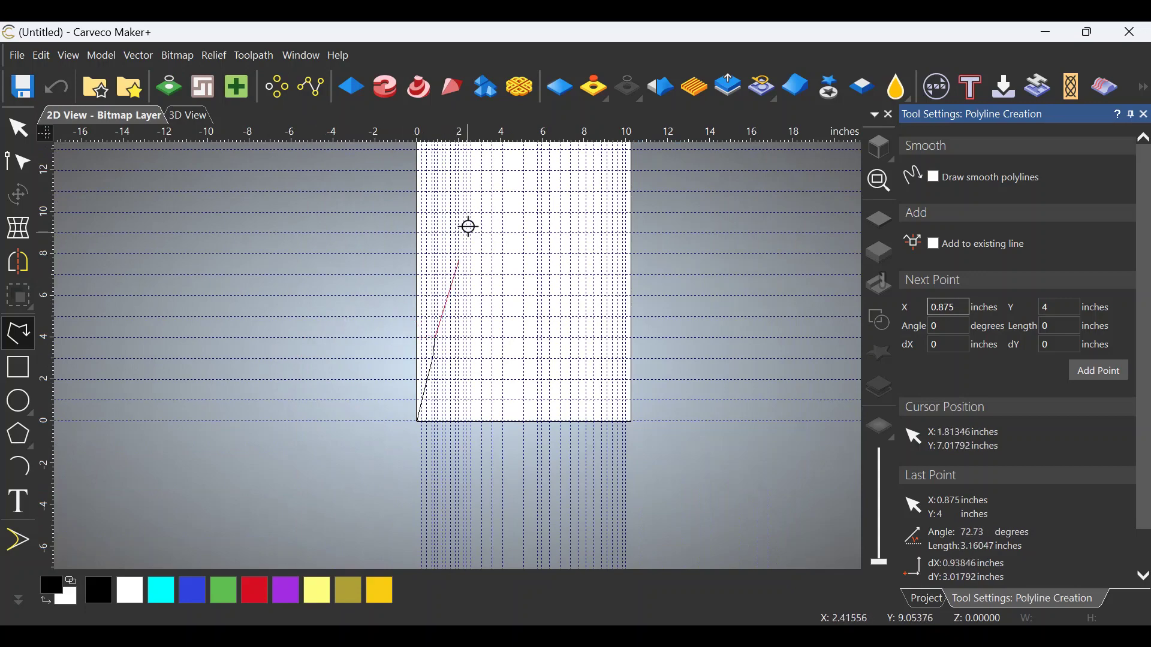
{"action": "scroll", "coordinate": [455, 251], "scroll_direction": "up", "scroll_amount": 3}
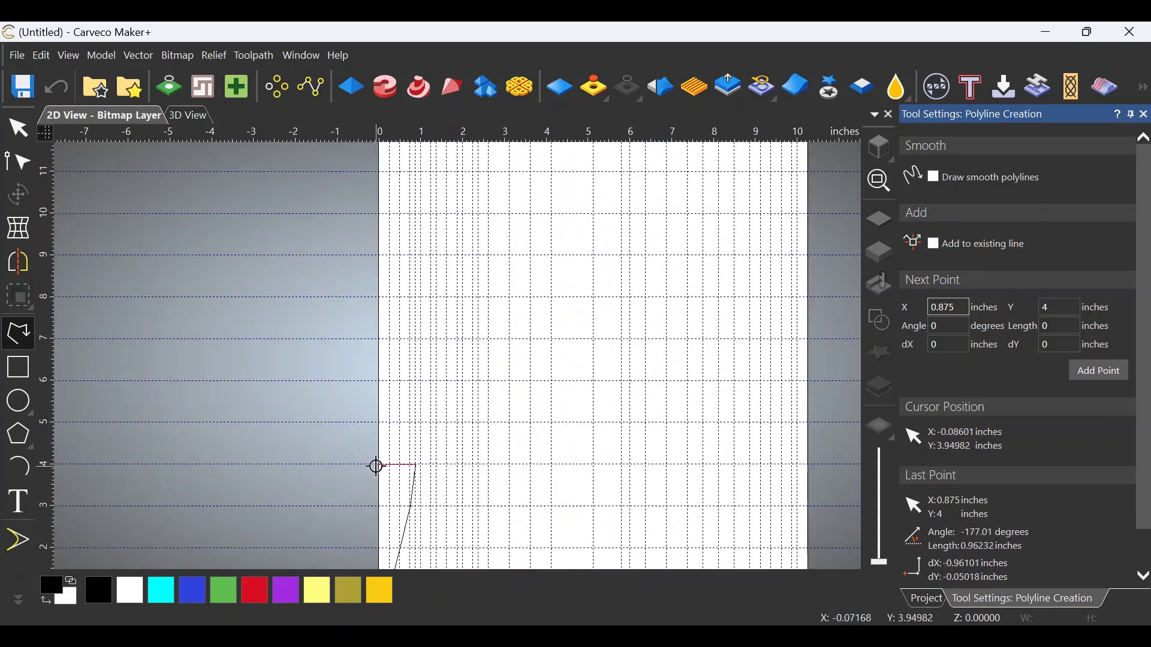
{"action": "left_click", "coordinate": [422, 422]}
{"action": "left_click", "coordinate": [448, 297]}
{"action": "left_click", "coordinate": [474, 171]}
{"action": "scroll", "coordinate": [476, 172], "scroll_direction": "down", "scroll_amount": 2}
{"action": "left_click", "coordinate": [465, 270]}
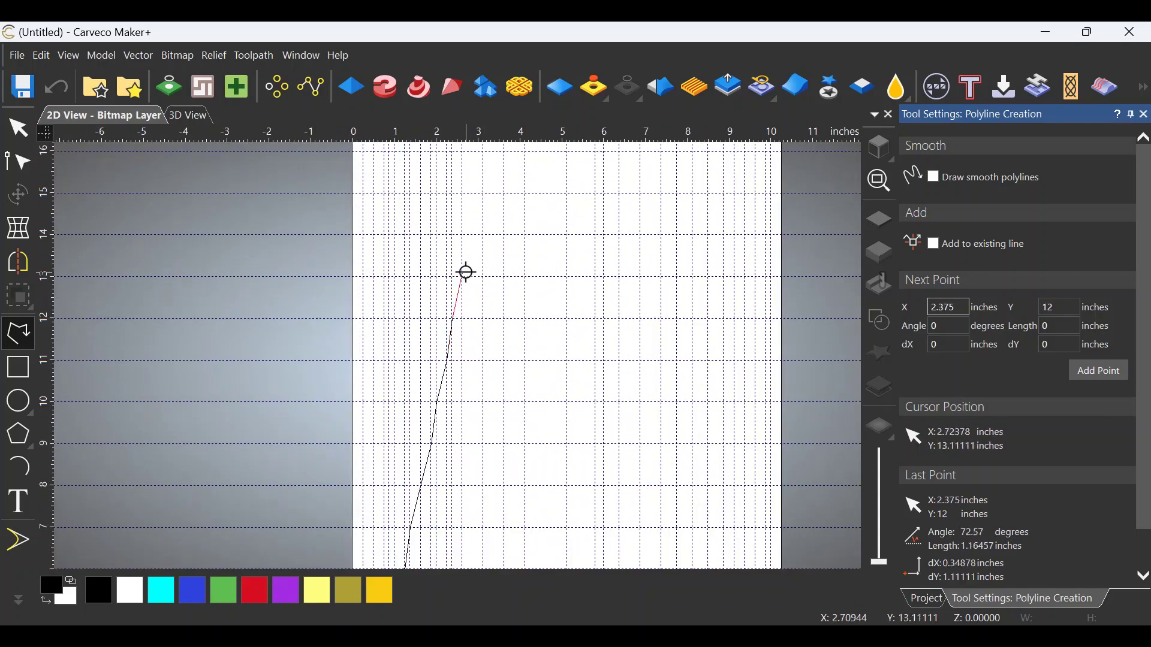
{"action": "left_click", "coordinate": [485, 226]}
{"action": "scroll", "coordinate": [502, 202], "scroll_direction": "down", "scroll_amount": 2}
{"action": "scroll", "coordinate": [502, 202], "scroll_direction": "up", "scroll_amount": 2}
{"action": "left_click", "coordinate": [446, 407]}
{"action": "left_click", "coordinate": [470, 391]}
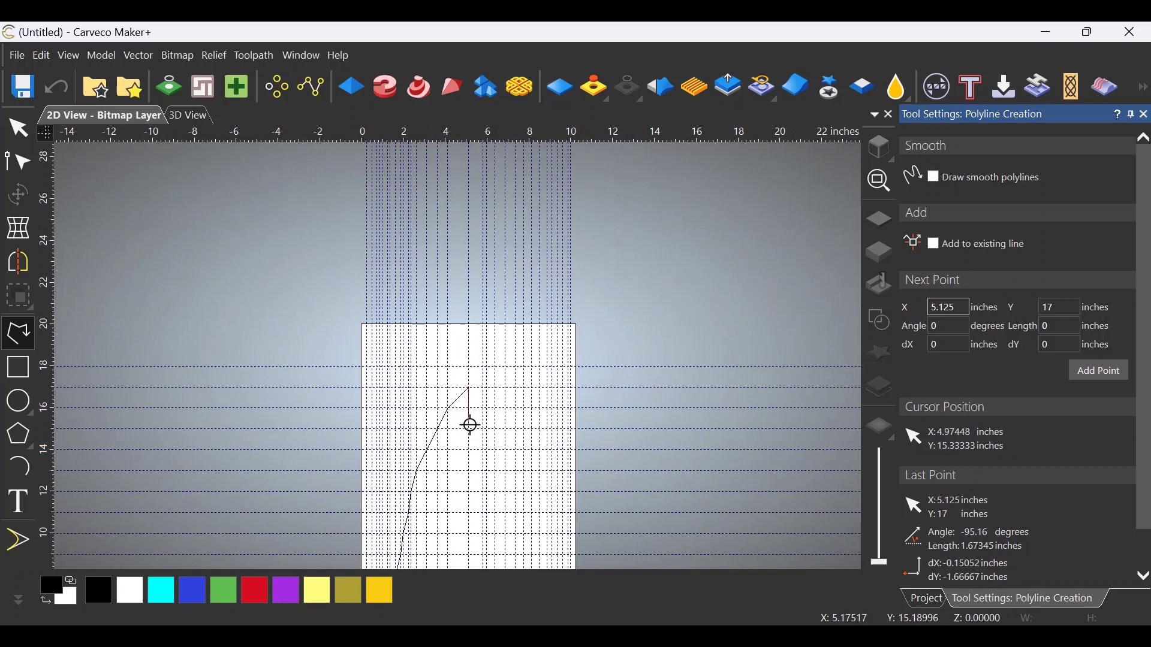
Step: Continue the polyline down the right edge through (6, 15), (8.5, 9) and (9.125, 7) to (10, 3)
{"action": "scroll", "coordinate": [491, 365], "scroll_direction": "down", "scroll_amount": 2}
{"action": "scroll", "coordinate": [483, 367], "scroll_direction": "up", "scroll_amount": 4}
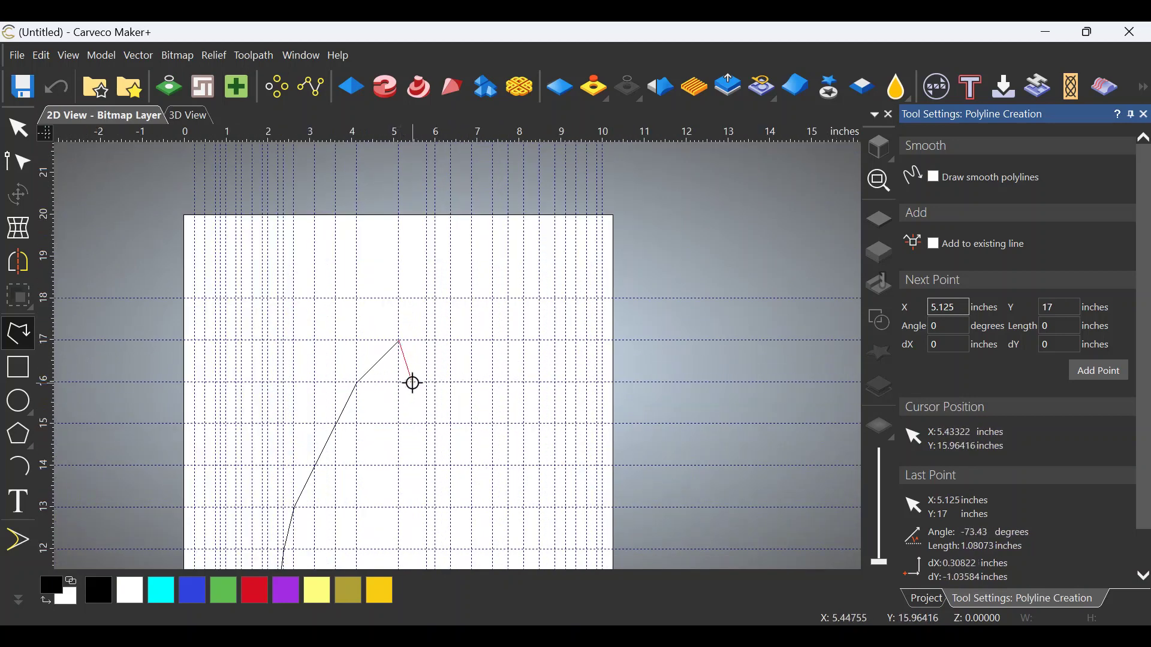
{"action": "left_click", "coordinate": [427, 382]}
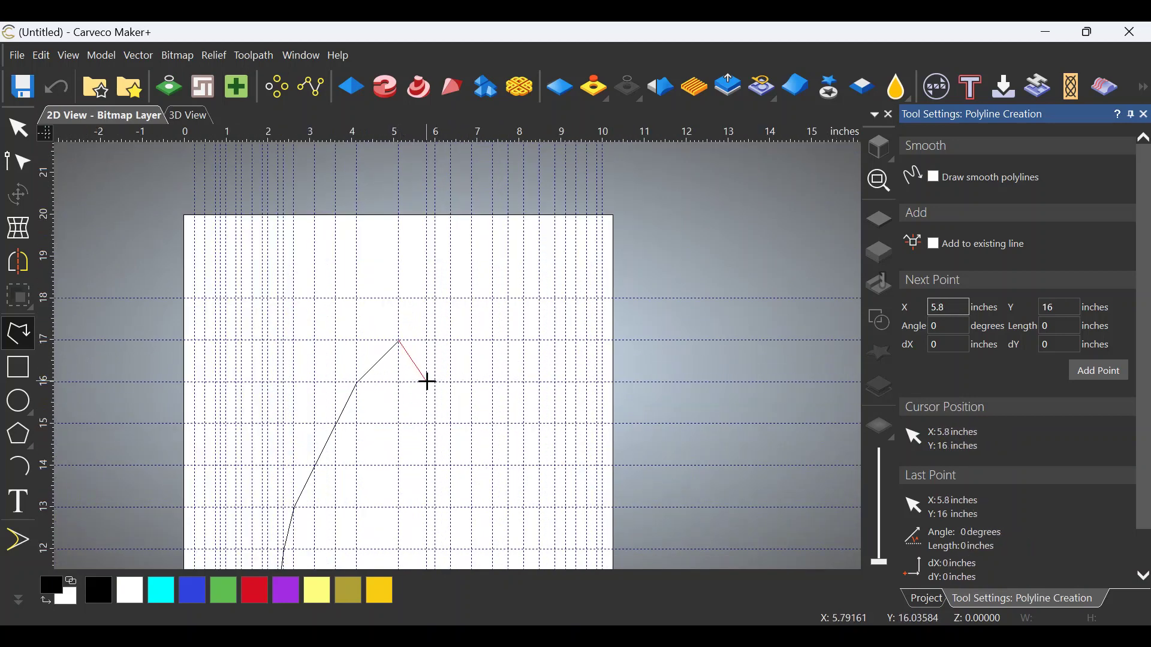
{"action": "left_click", "coordinate": [437, 424]}
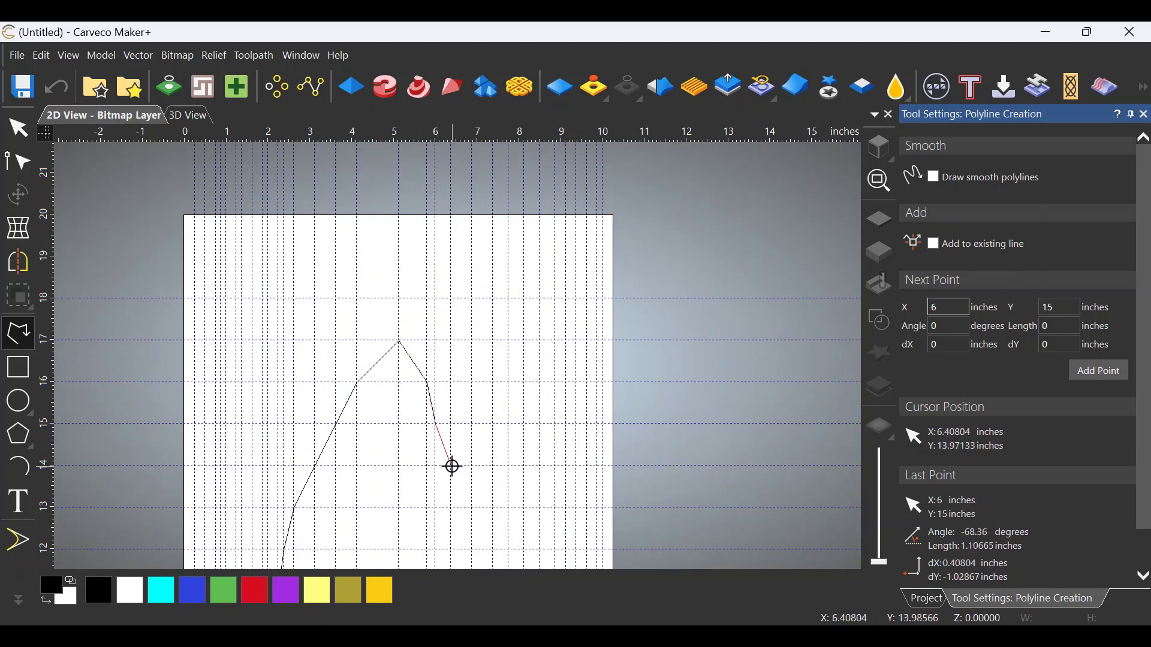
{"action": "scroll", "coordinate": [470, 378], "scroll_direction": "down", "scroll_amount": 1}
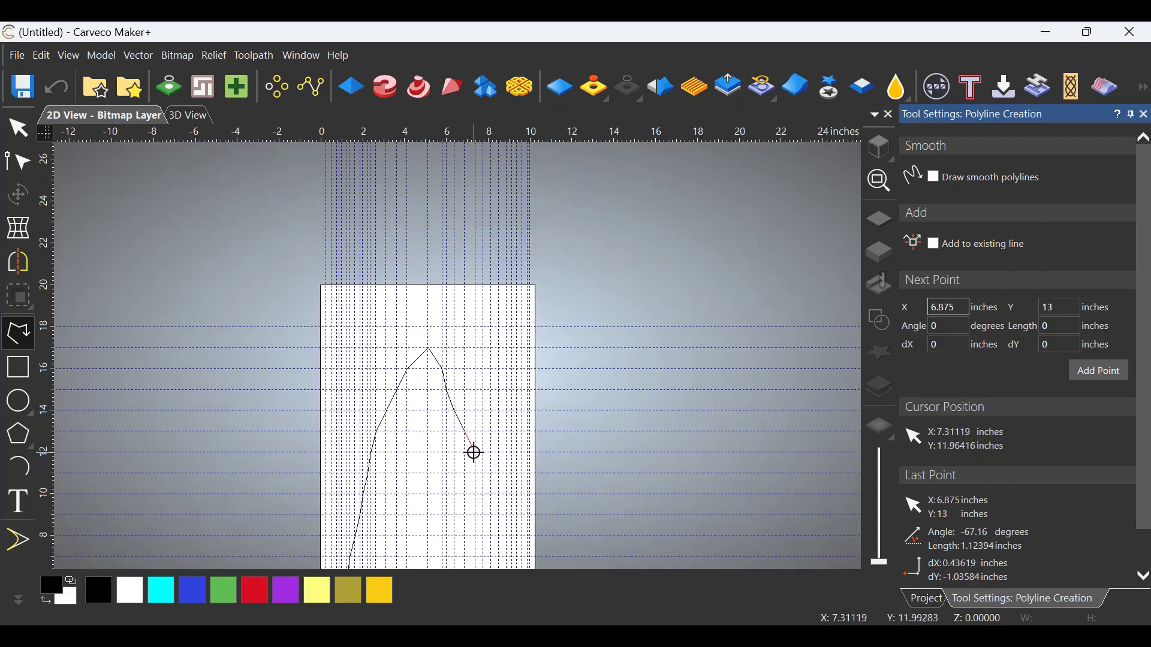
{"action": "left_click", "coordinate": [497, 513]}
{"action": "scroll", "coordinate": [498, 513], "scroll_direction": "up", "scroll_amount": 2}
{"action": "left_click", "coordinate": [520, 487]}
{"action": "left_click", "coordinate": [422, 327]}
{"action": "left_click", "coordinate": [440, 410]}
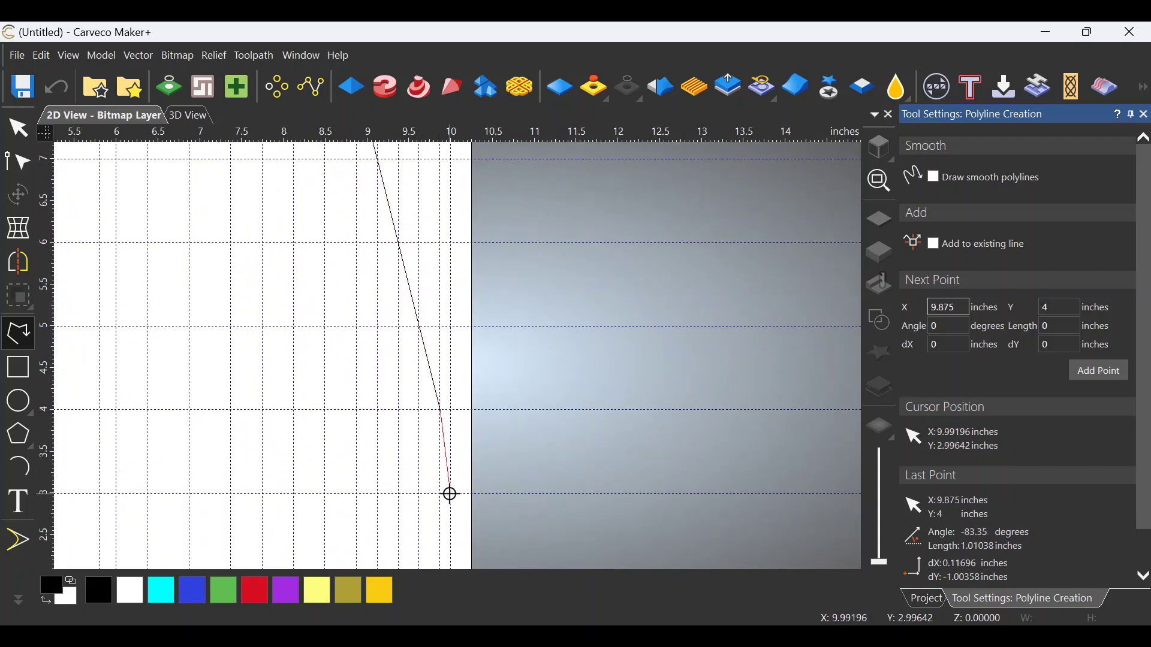
{"action": "left_click", "coordinate": [453, 494]}
{"action": "scroll", "coordinate": [453, 495], "scroll_direction": "down", "scroll_amount": 1}
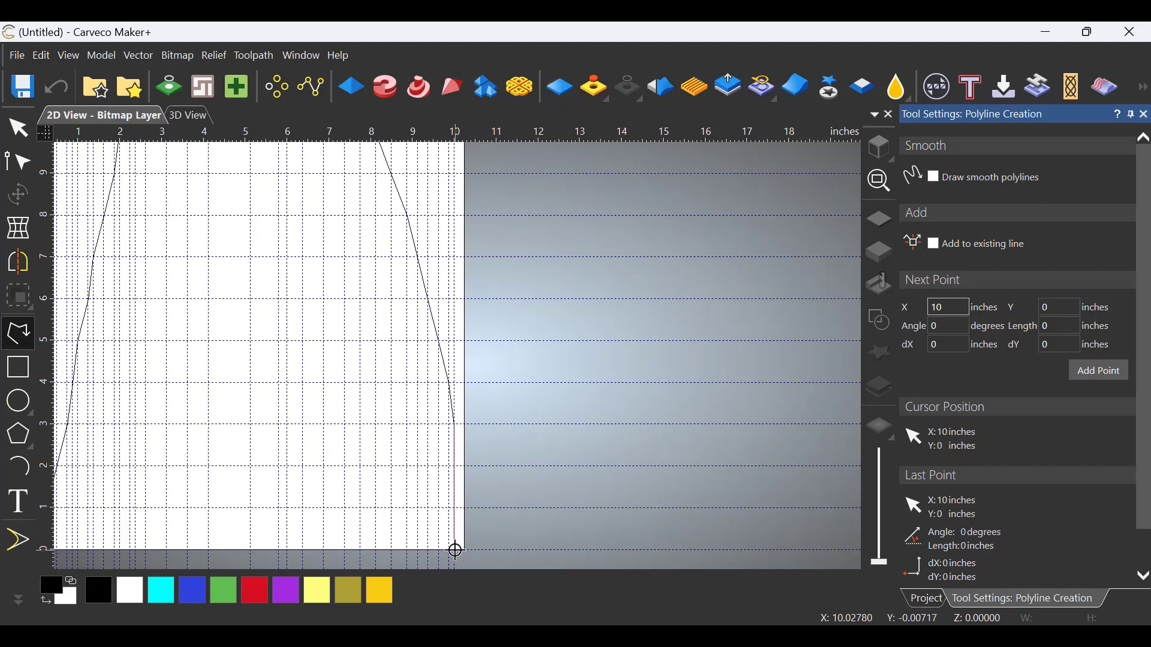
Step: Close the board outline at its 0,0 starting corner, completing the roughly 9.99 × 17 in peaked shape
{"action": "scroll", "coordinate": [521, 438], "scroll_direction": "down", "scroll_amount": 2}
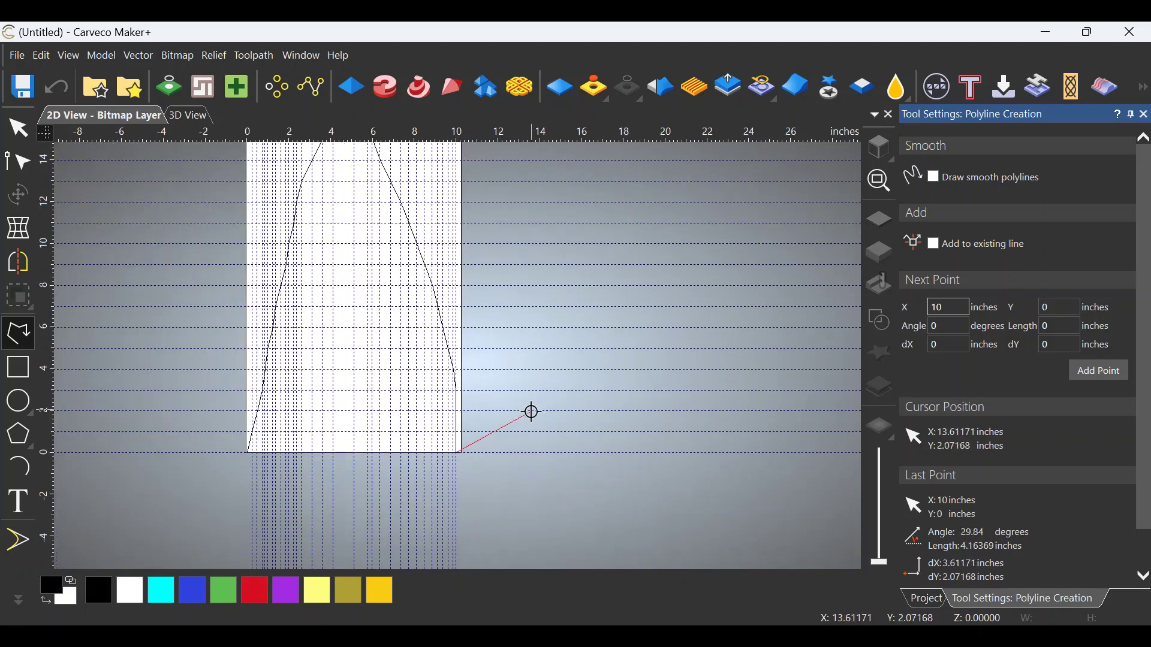
{"action": "left_click", "coordinate": [248, 453]}
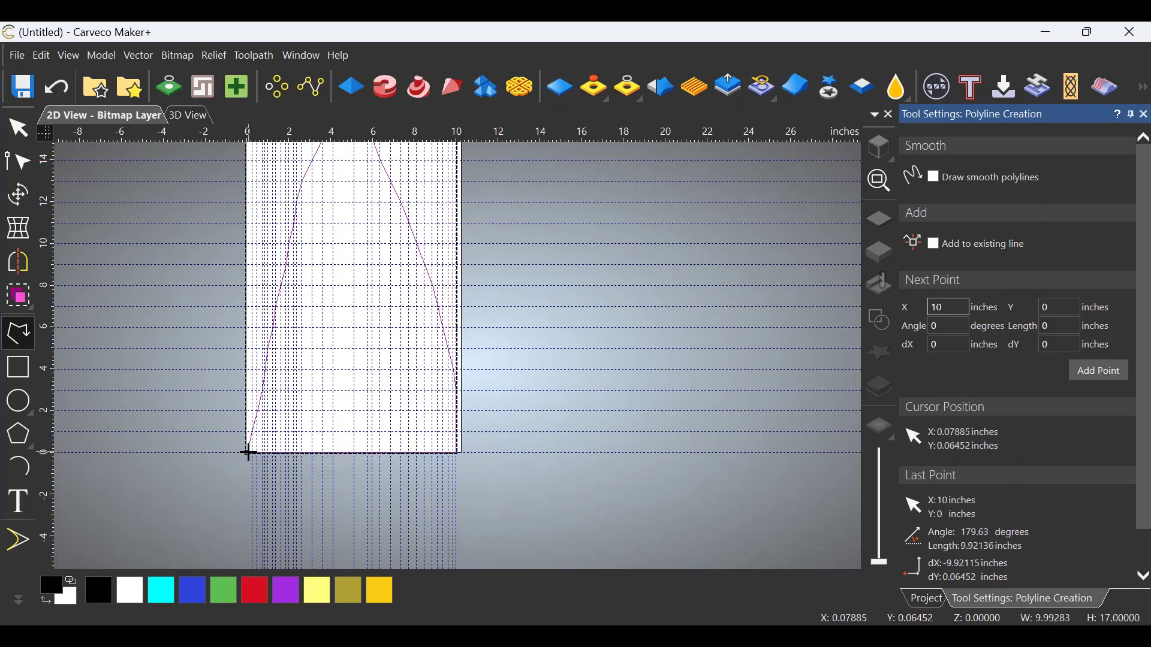
{"action": "scroll", "coordinate": [304, 383], "scroll_direction": "down", "scroll_amount": 1}
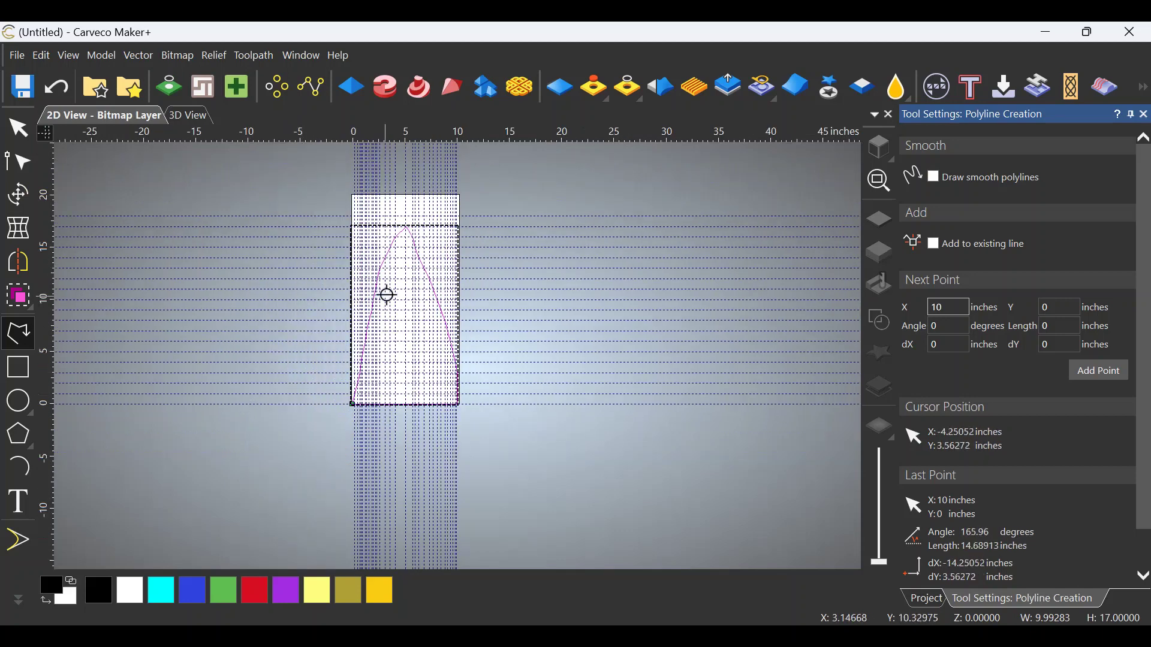
{"action": "scroll", "coordinate": [418, 212], "scroll_direction": "up", "scroll_amount": 1}
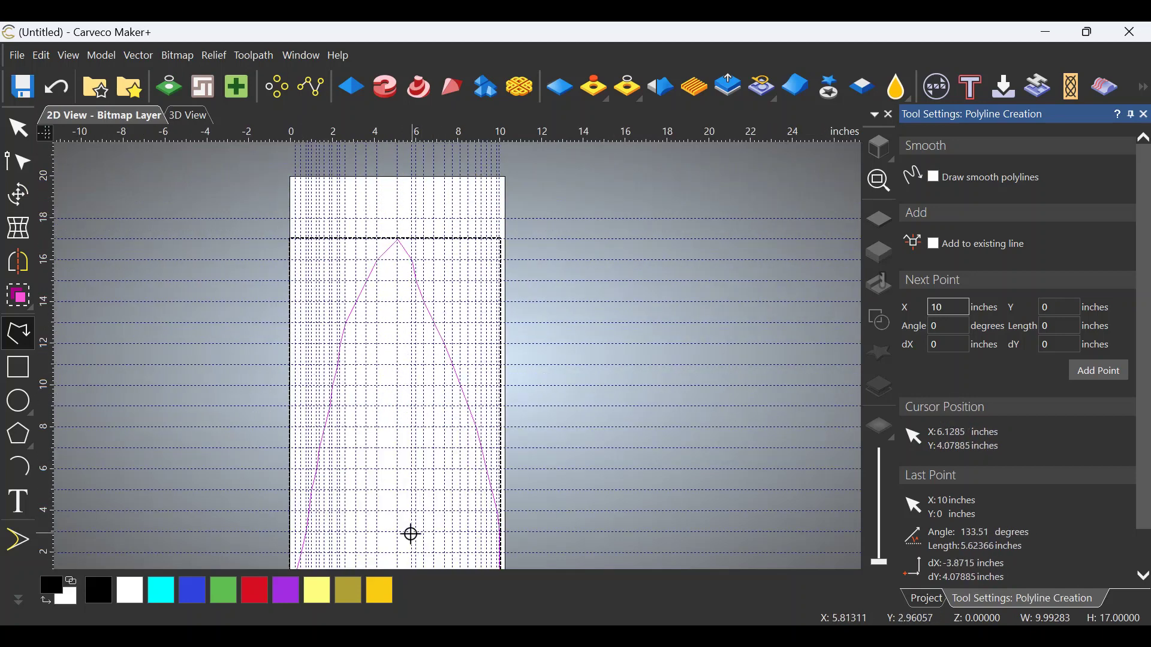
{"action": "scroll", "coordinate": [366, 479], "scroll_direction": "down", "scroll_amount": 1}
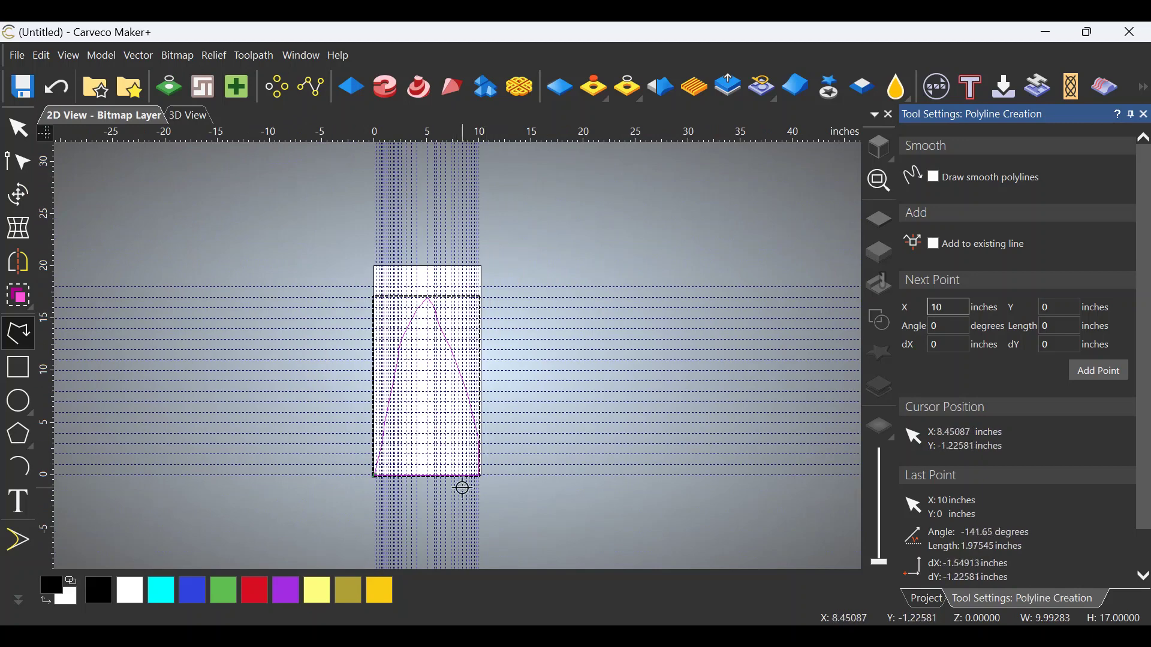
Step: Return to the Select tool, delete all guidelines from the model, and deselect the outline
{"action": "left_click", "coordinate": [20, 127]}
{"action": "left_click", "coordinate": [77, 52]}
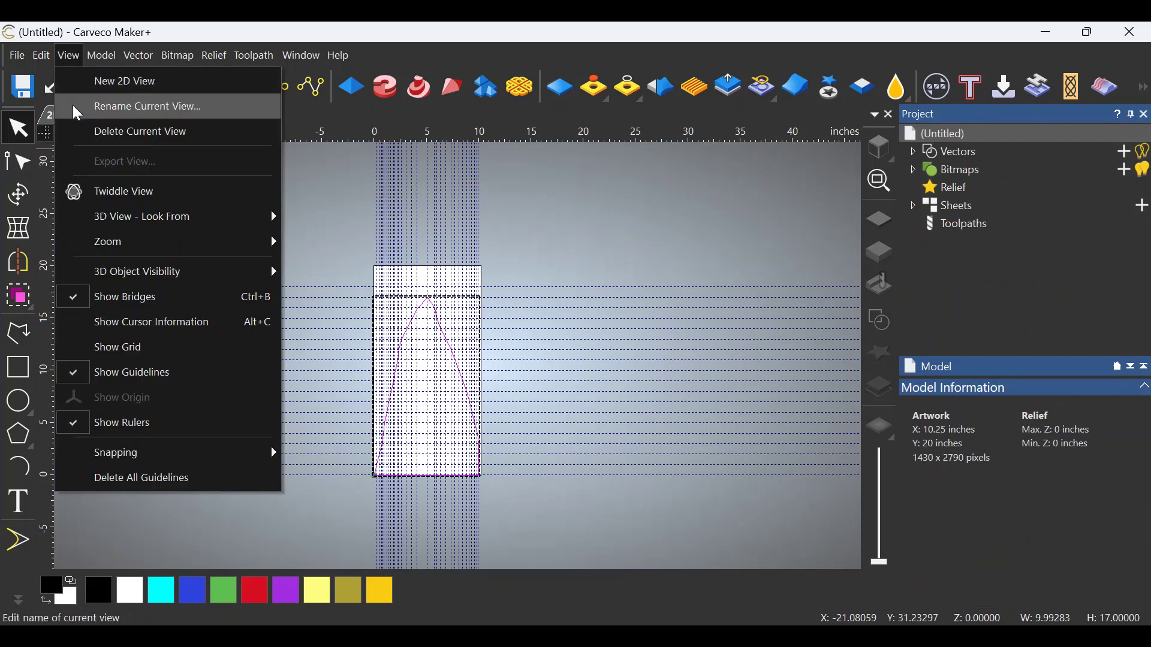
{"action": "left_click", "coordinate": [167, 481]}
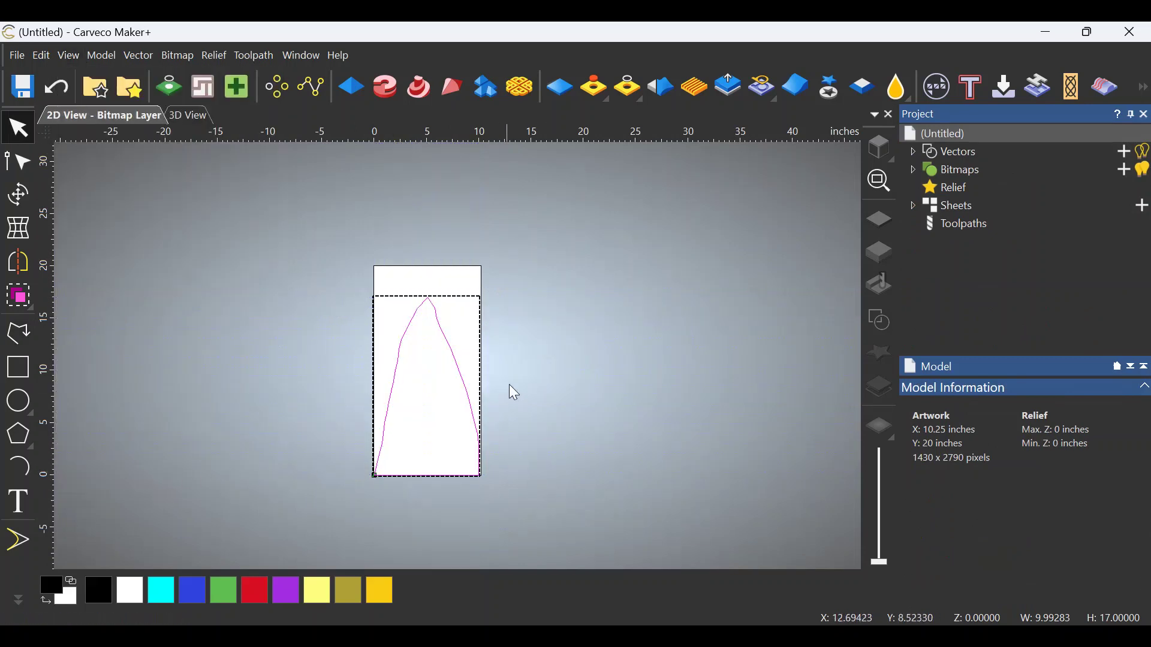
{"action": "left_click", "coordinate": [627, 351]}
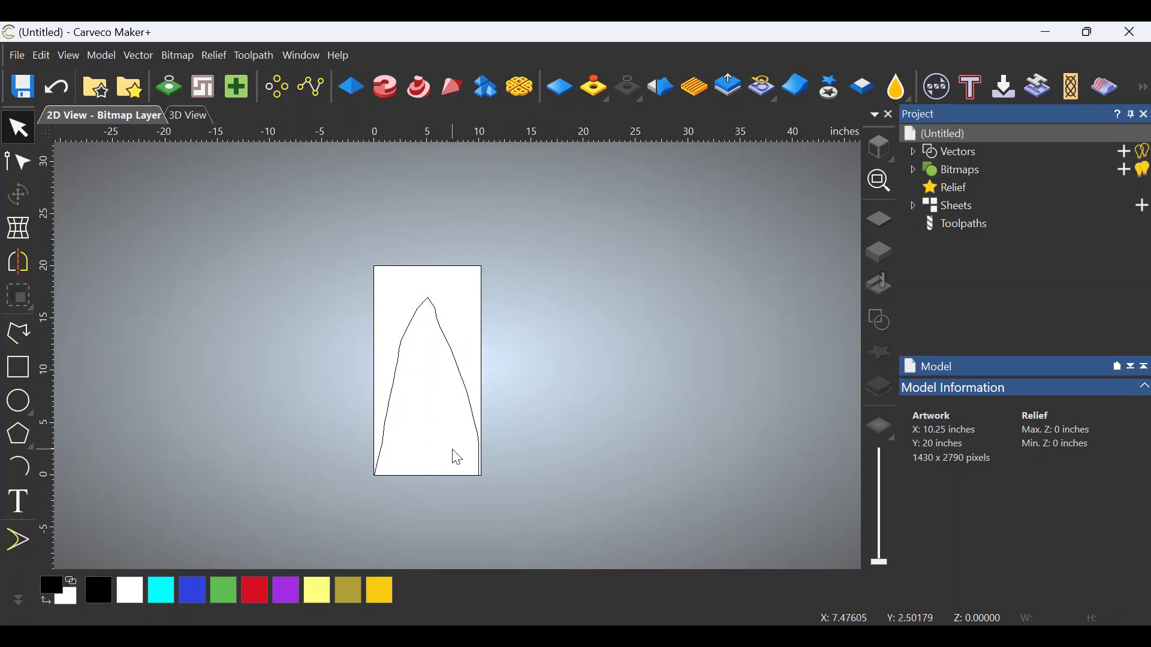
Step: Copy the board outline and paste a duplicate of it
{"action": "left_click", "coordinate": [400, 345]}
{"action": "right_click", "coordinate": [434, 344]}
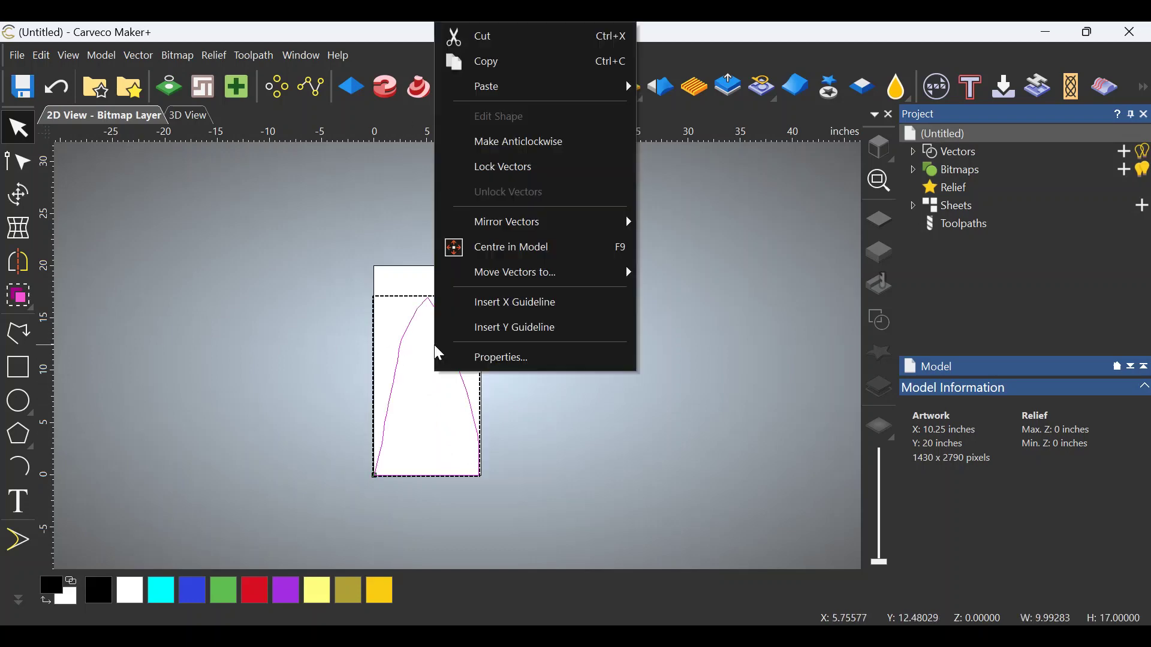
{"action": "left_click", "coordinate": [502, 64]}
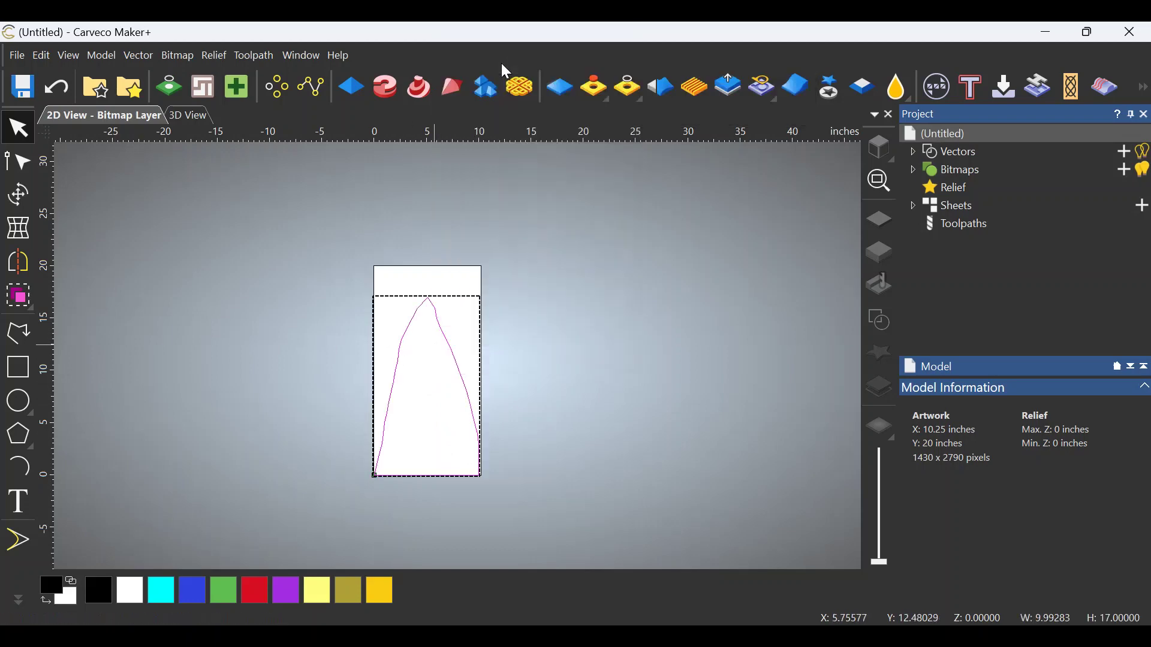
{"action": "right_click", "coordinate": [440, 394]}
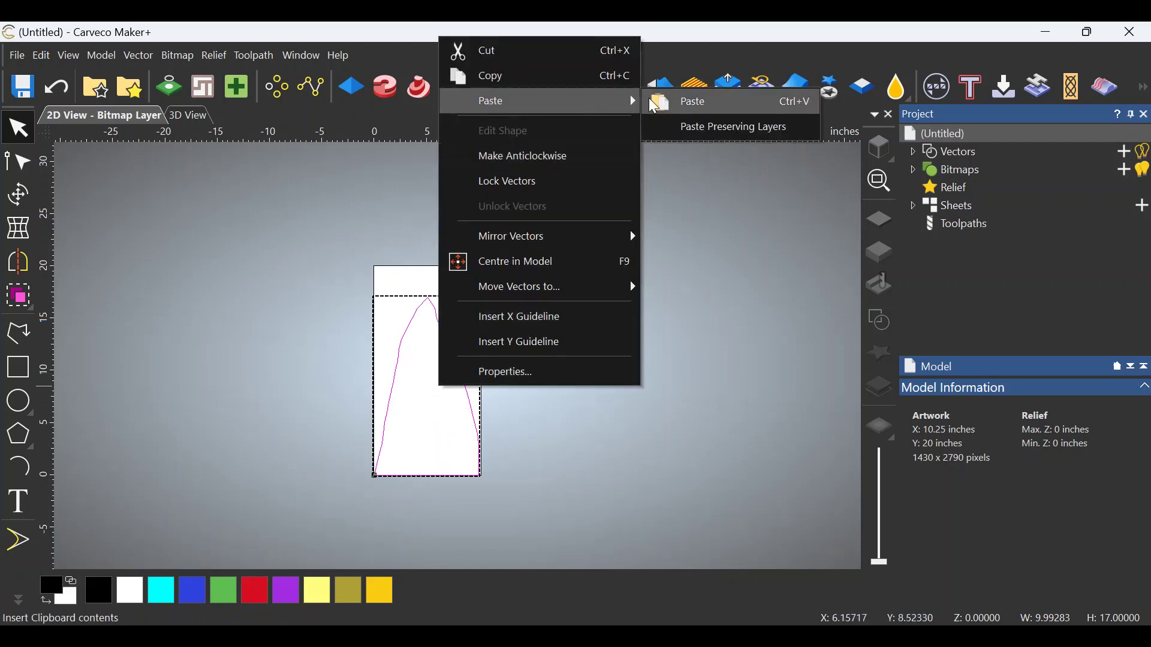
{"action": "left_click", "coordinate": [650, 99]}
Step: Move the duplicate outline left of the board image, fully clear of the white bitmap
{"action": "left_click", "coordinate": [450, 414]}
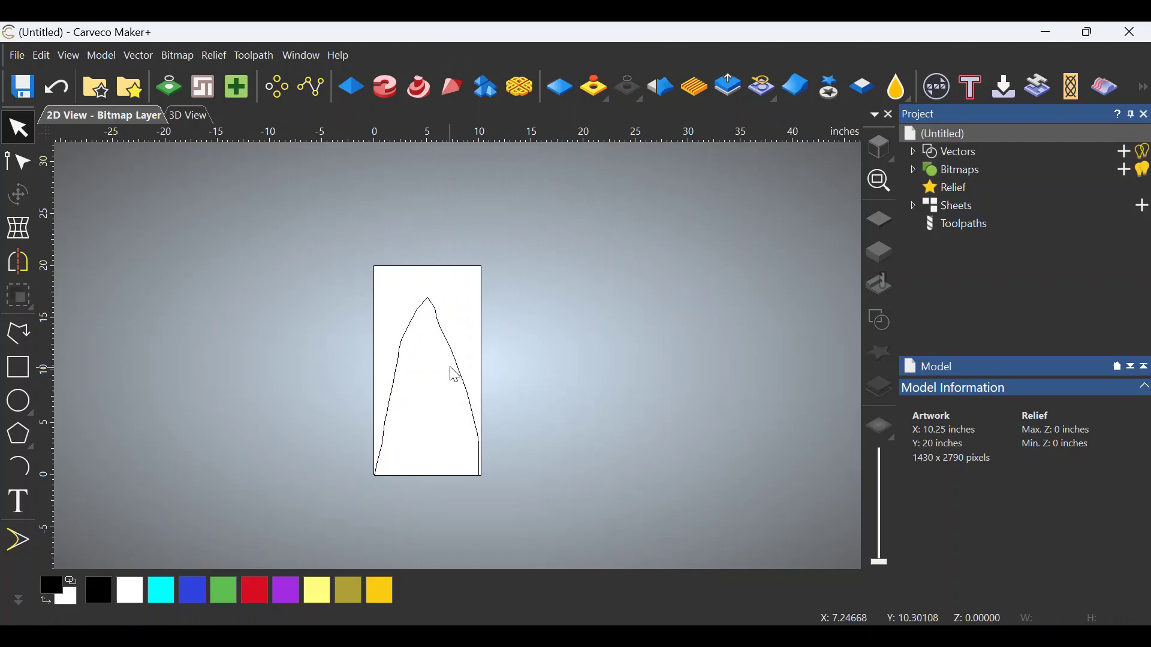
{"action": "scroll", "coordinate": [453, 373], "scroll_direction": "up", "scroll_amount": 3}
{"action": "left_click", "coordinate": [461, 354]}
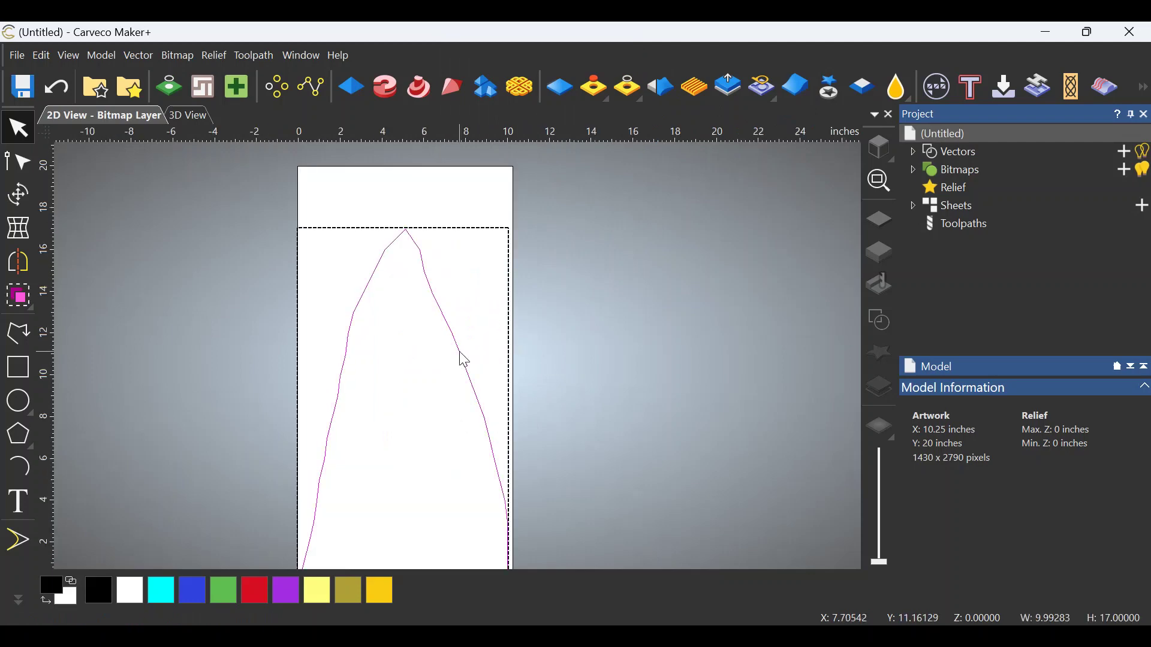
{"action": "left_click_drag", "start_coordinate": [460, 349], "coordinate": [260, 301]}
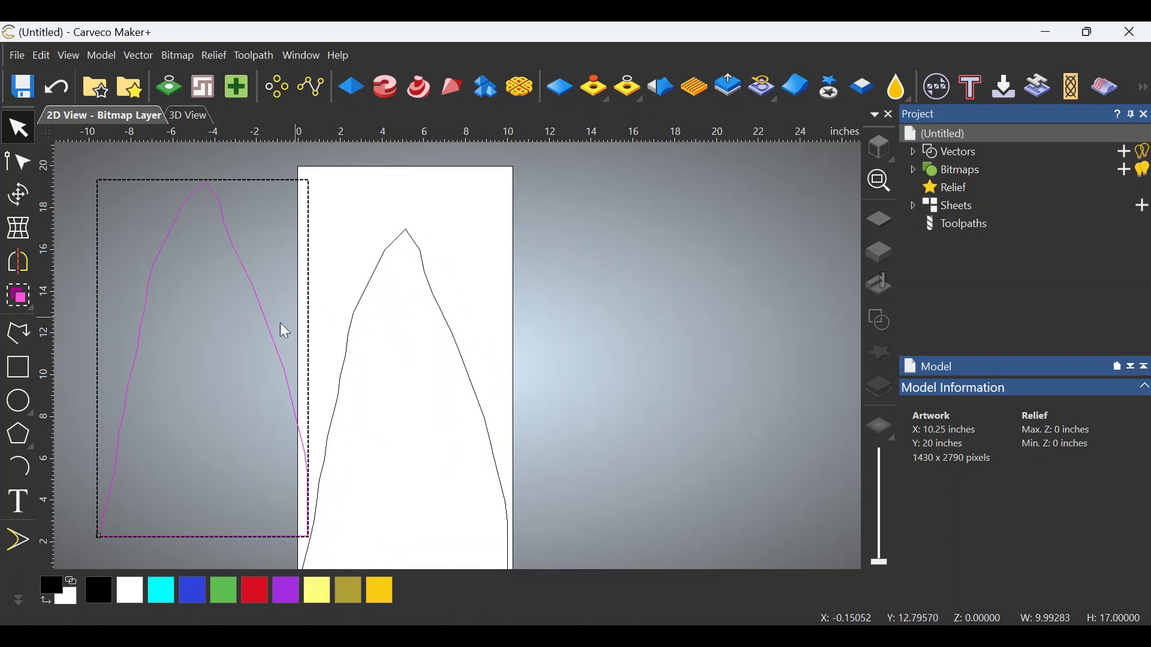
{"action": "left_click_drag", "start_coordinate": [253, 292], "coordinate": [215, 275]}
{"action": "scroll", "coordinate": [372, 320], "scroll_direction": "down", "scroll_amount": 2}
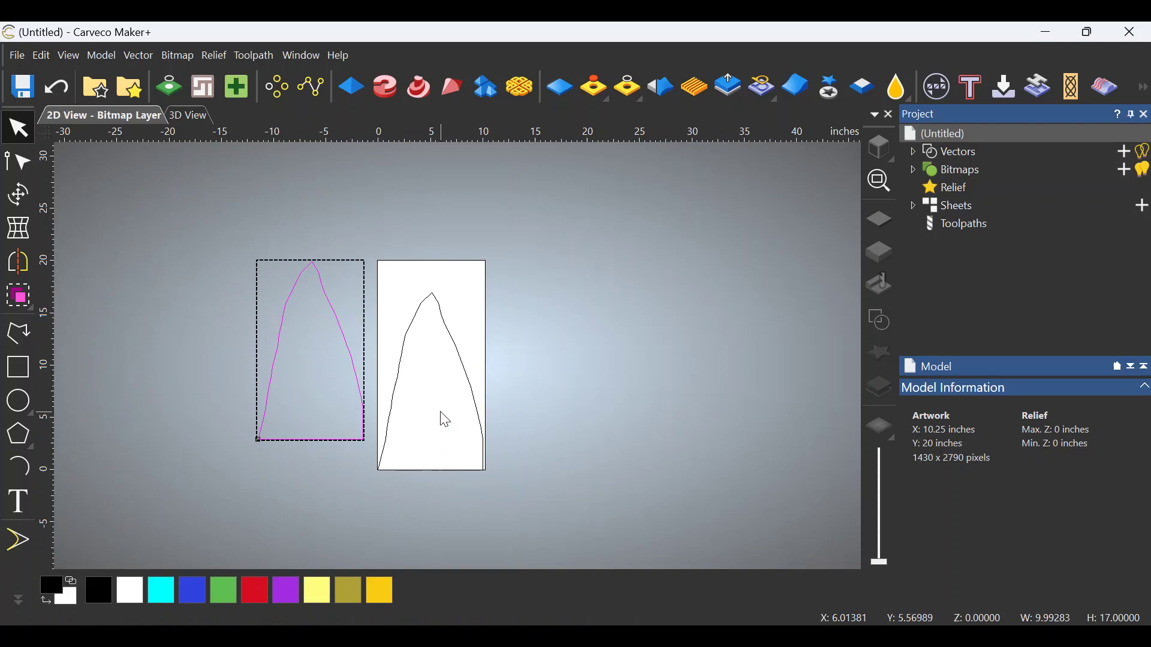
{"action": "scroll", "coordinate": [447, 318], "scroll_direction": "up", "scroll_amount": 2}
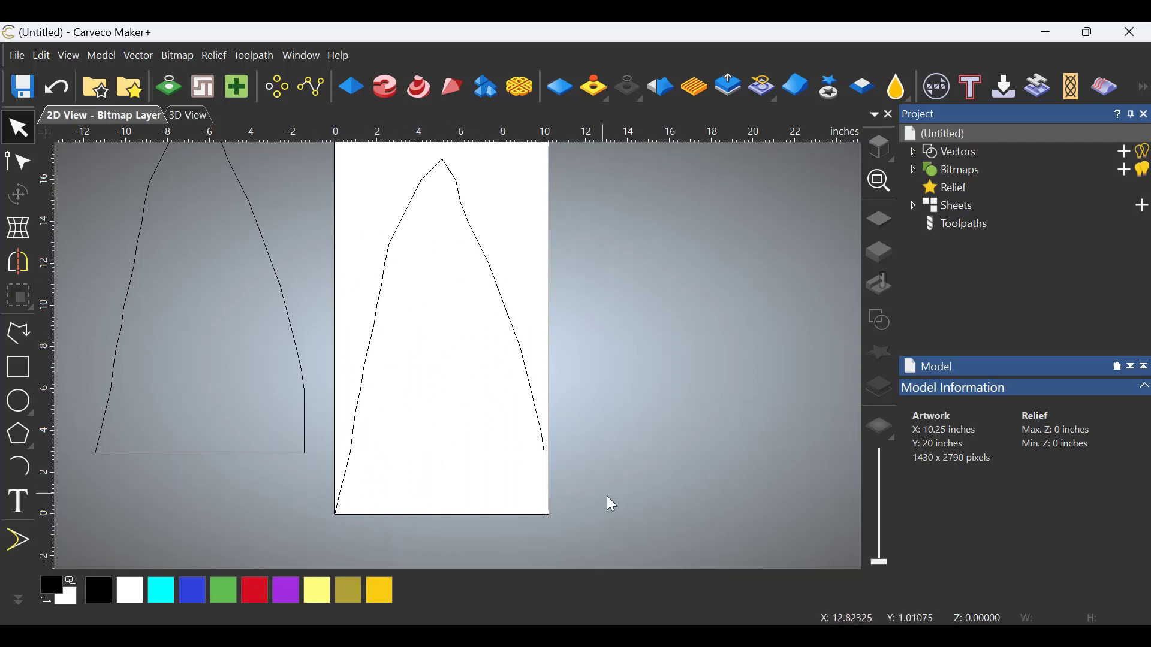
{"action": "mouse_move", "coordinate": [839, 636]}
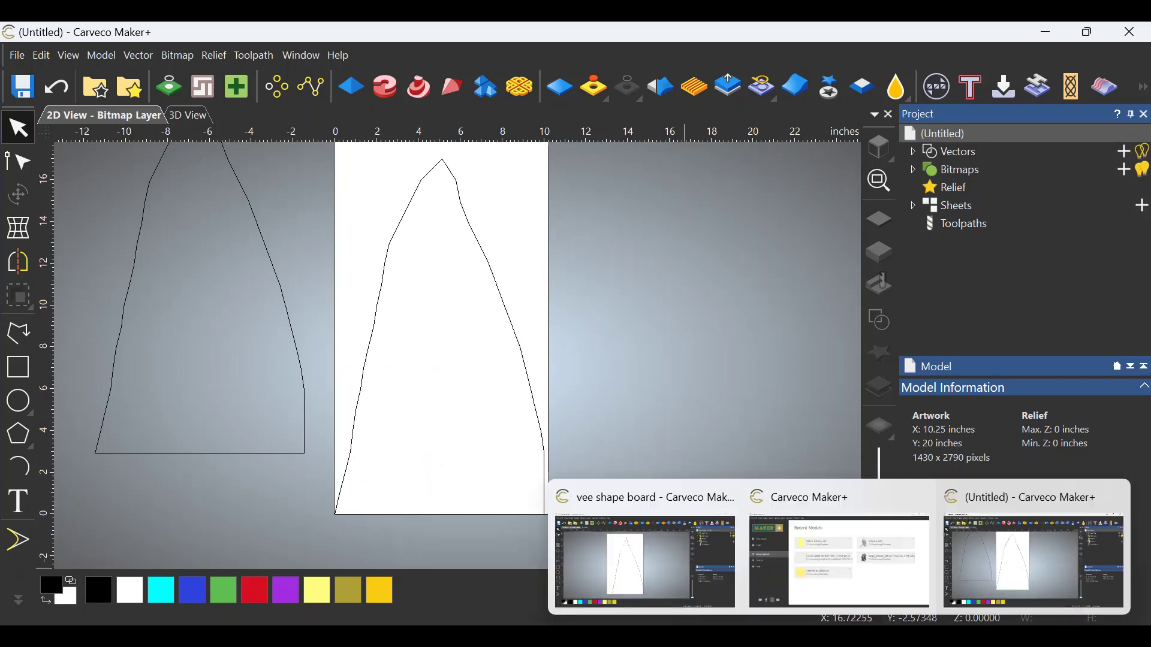
{"action": "left_click", "coordinate": [1012, 563]}
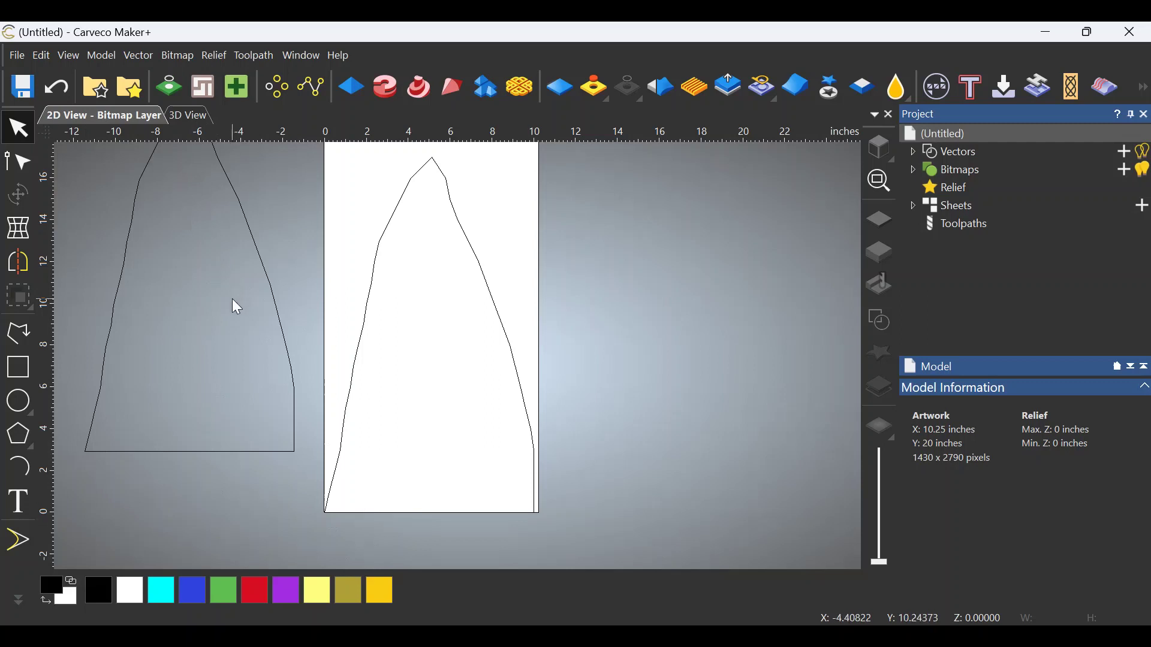
Step: Bring up the Model's Set Position dialog, showing real position X, Y, Z at 0.0000
{"action": "left_click", "coordinate": [104, 56]}
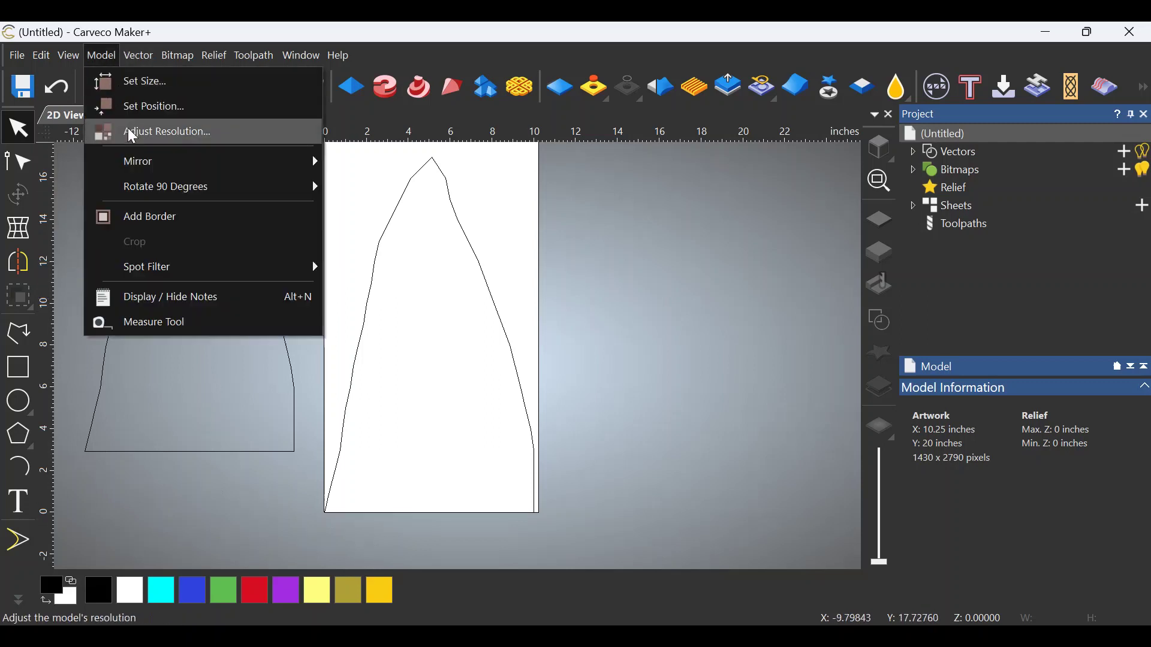
{"action": "left_click", "coordinate": [136, 108]}
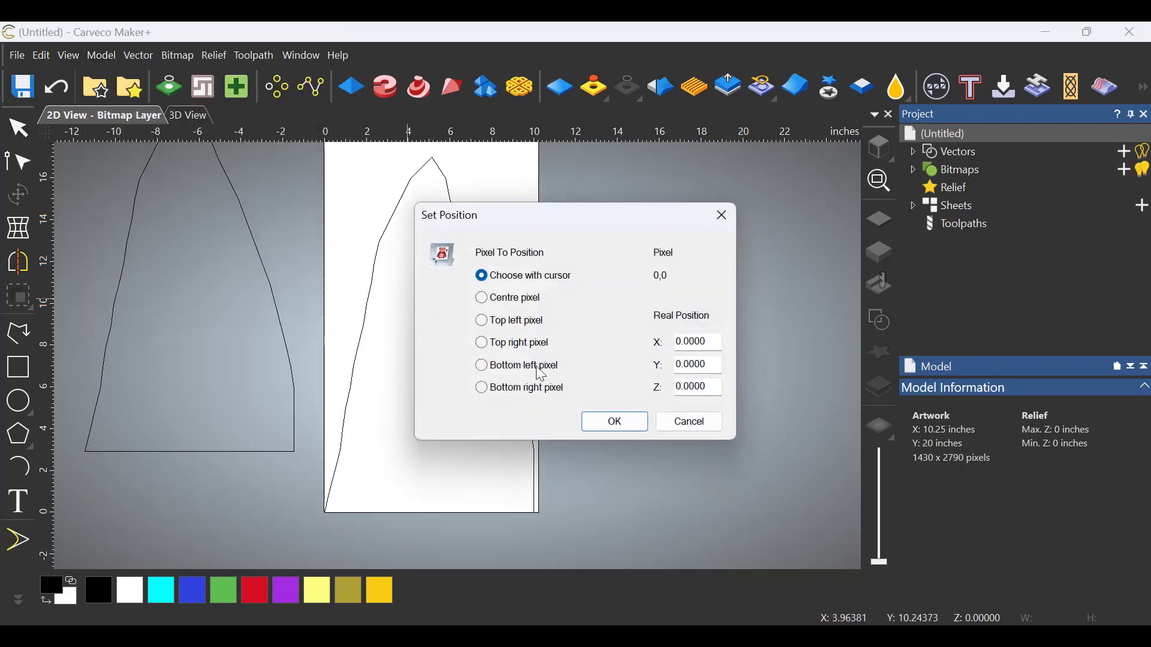